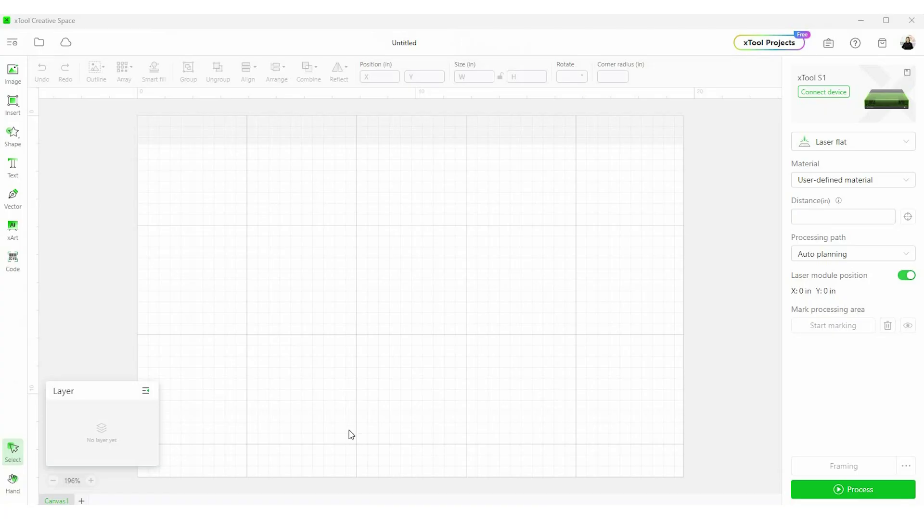
Step: Import the Easter Tag 7 design file through Import image
{"action": "left_click", "coordinate": [41, 44]}
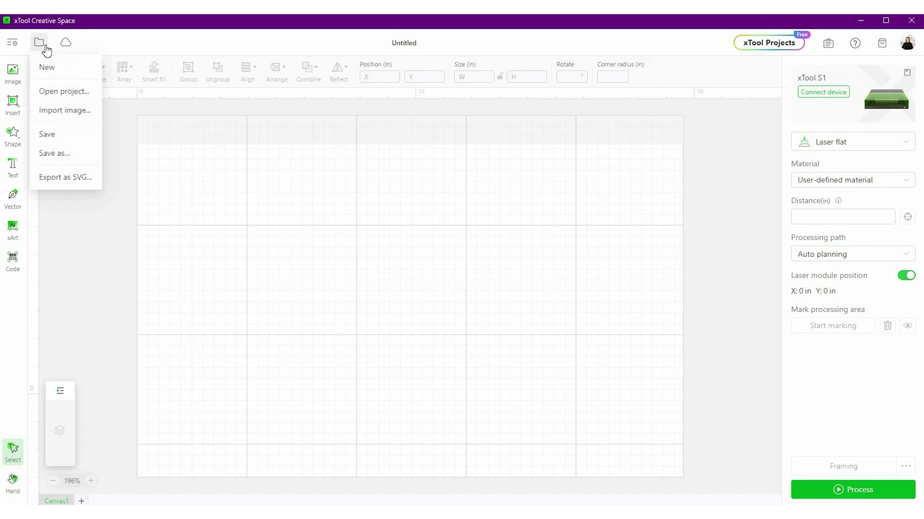
{"action": "left_click", "coordinate": [58, 120]}
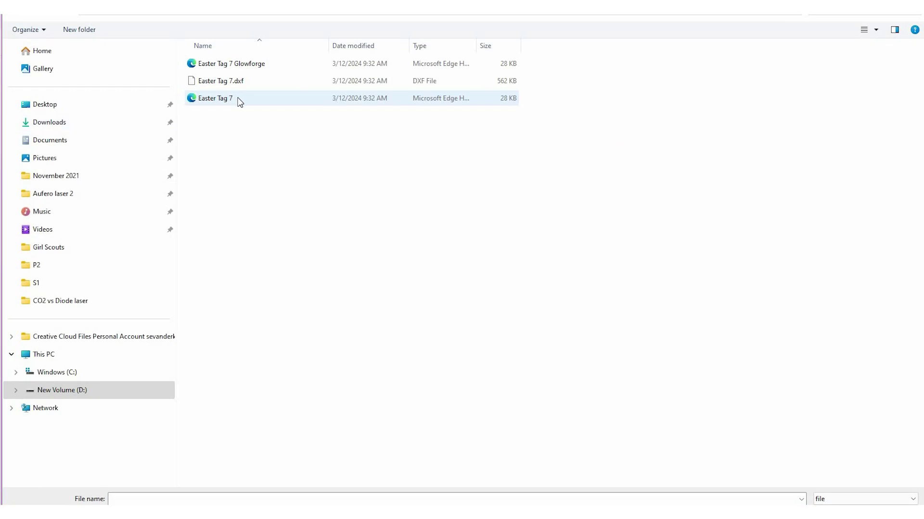
{"action": "double_click", "coordinate": [238, 99]}
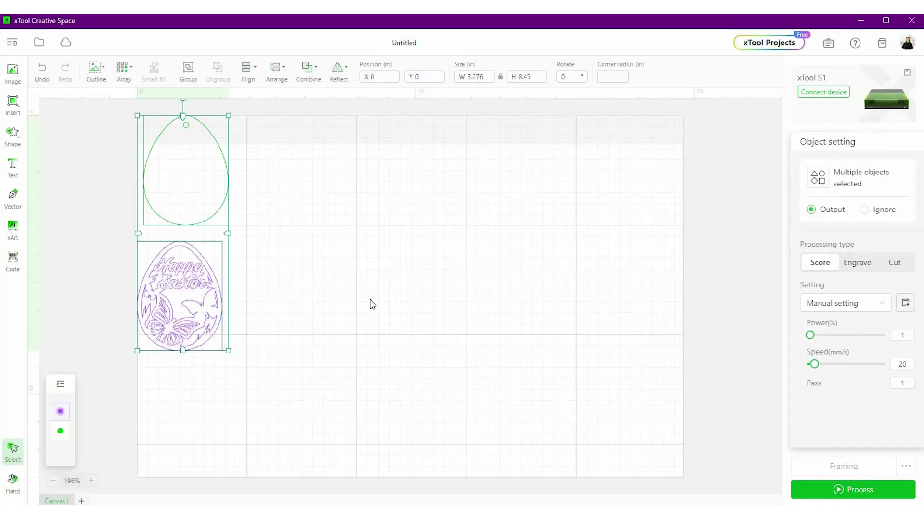
Step: Move the Happy Easter egg to the top middle and enlarge it to 6.504 × 8.397 in
{"action": "left_click", "coordinate": [372, 304]}
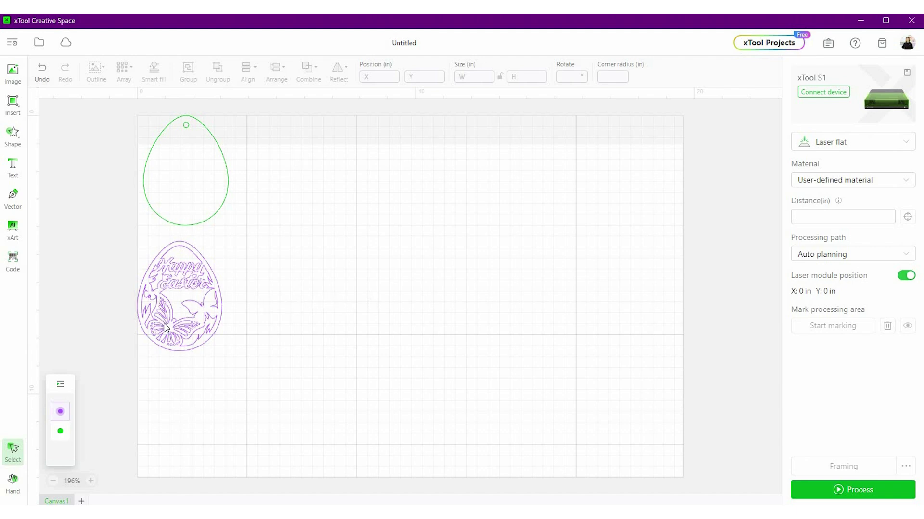
{"action": "left_click_drag", "start_coordinate": [165, 328], "coordinate": [349, 223]}
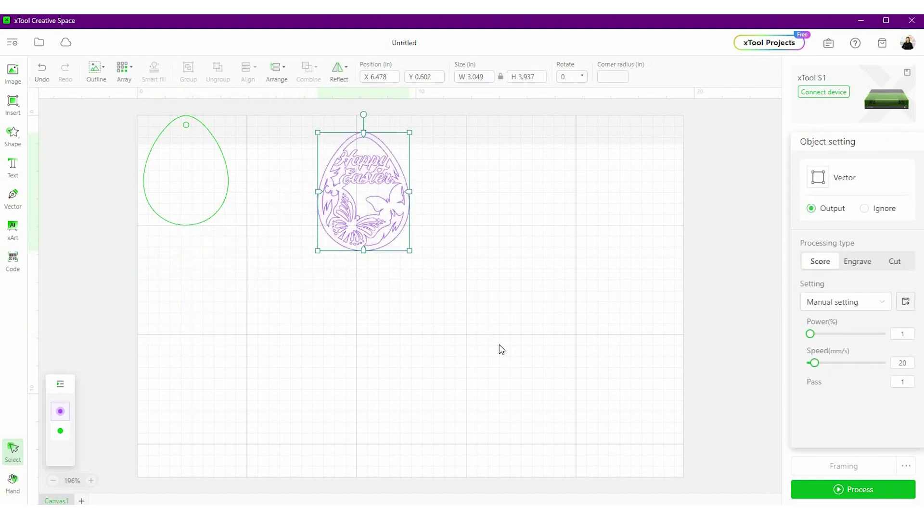
{"action": "left_click_drag", "start_coordinate": [409, 251], "coordinate": [499, 366]}
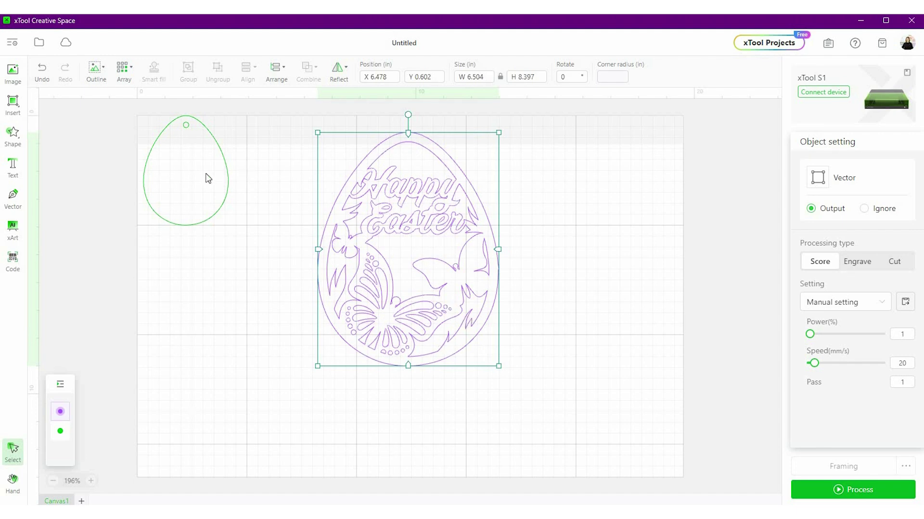
Step: Delete the green egg outline and shift the Happy Easter egg left and down
{"action": "left_click", "coordinate": [190, 132]}
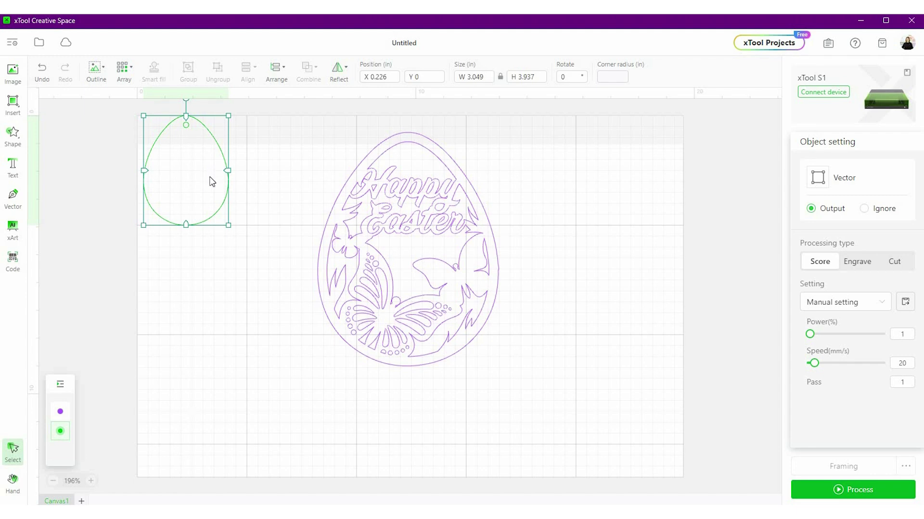
{"action": "key", "text": "Delete"}
{"action": "left_click_drag", "start_coordinate": [310, 277], "coordinate": [243, 305]}
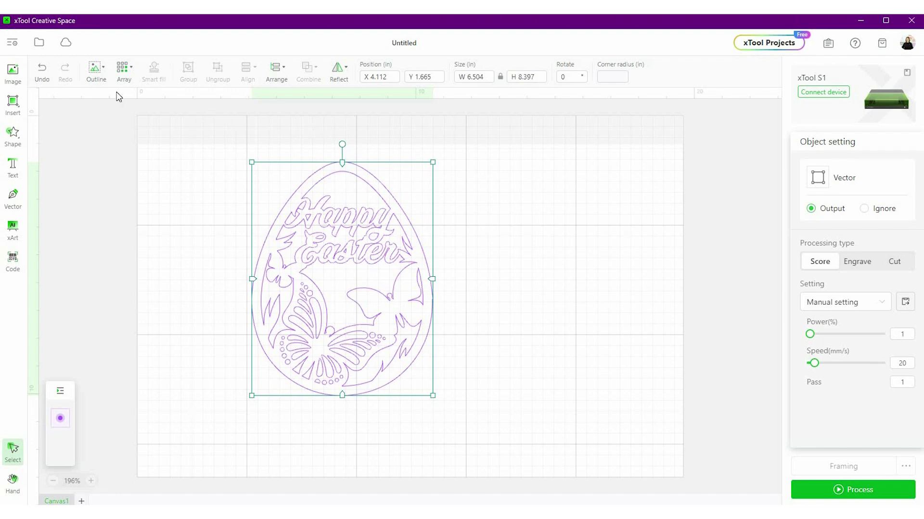
Step: Create a 0-offset outline of the Happy Easter egg and move it to the right
{"action": "left_click", "coordinate": [96, 79]}
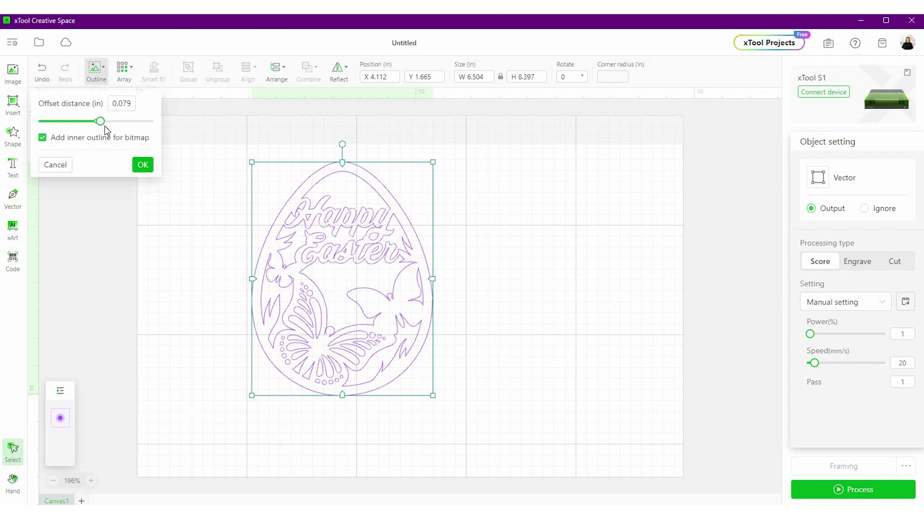
{"action": "left_click", "coordinate": [100, 122]}
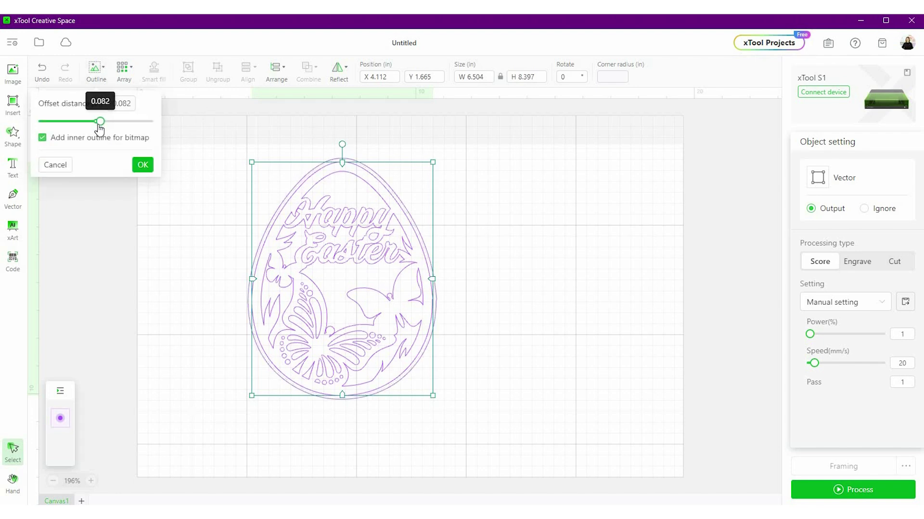
{"action": "left_click_drag", "start_coordinate": [100, 128], "coordinate": [98, 128]}
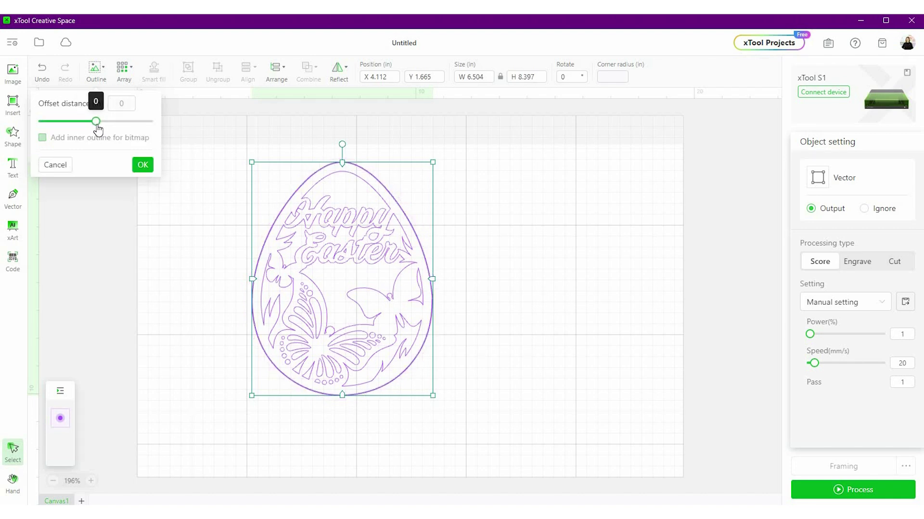
{"action": "left_click", "coordinate": [143, 165]}
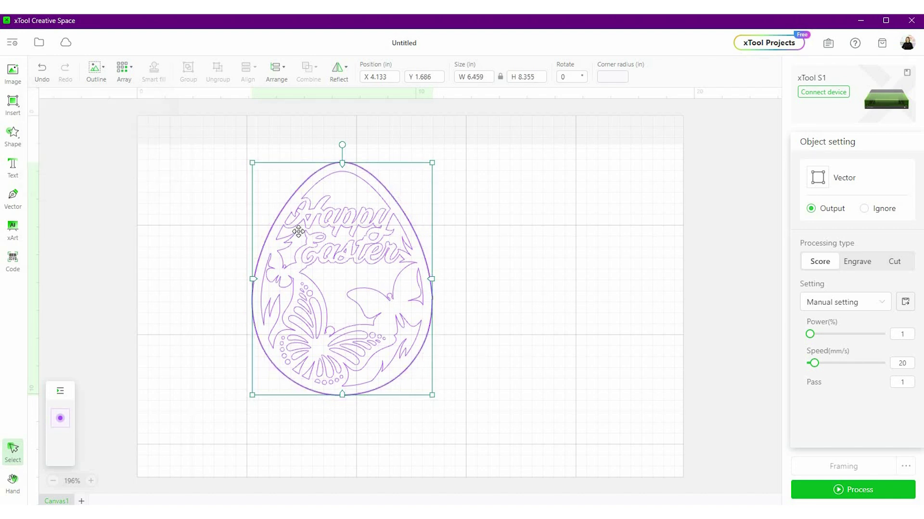
{"action": "left_click_drag", "start_coordinate": [298, 232], "coordinate": [627, 392]}
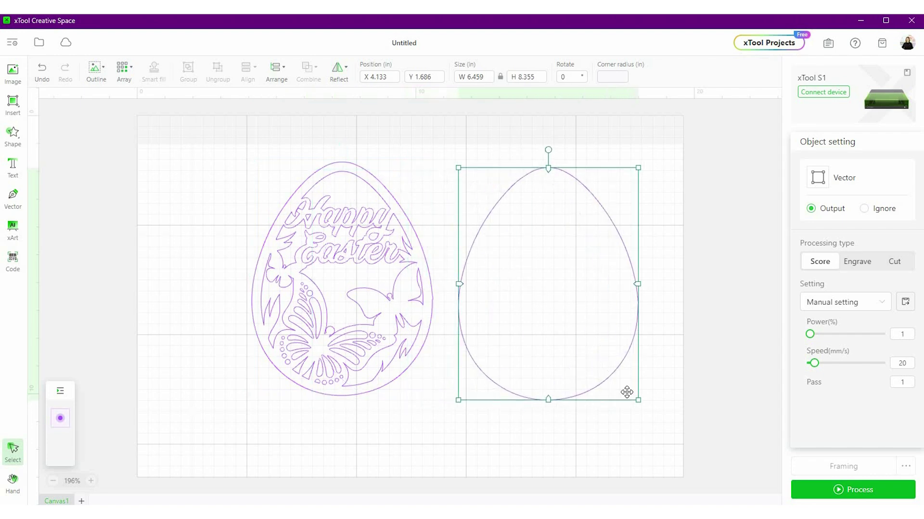
Step: Scale both eggs down together to 7.446 × 4.59 in
{"action": "left_click", "coordinate": [575, 276]}
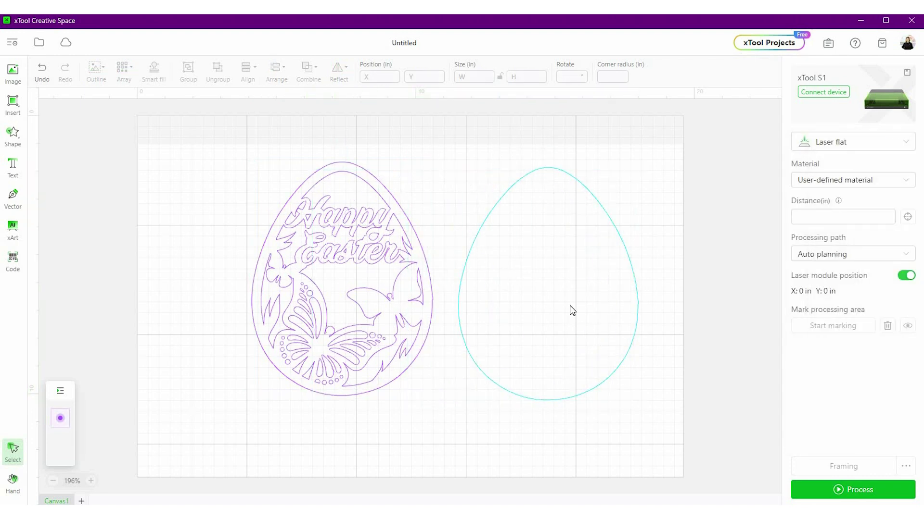
{"action": "left_click_drag", "start_coordinate": [278, 145], "coordinate": [642, 399]}
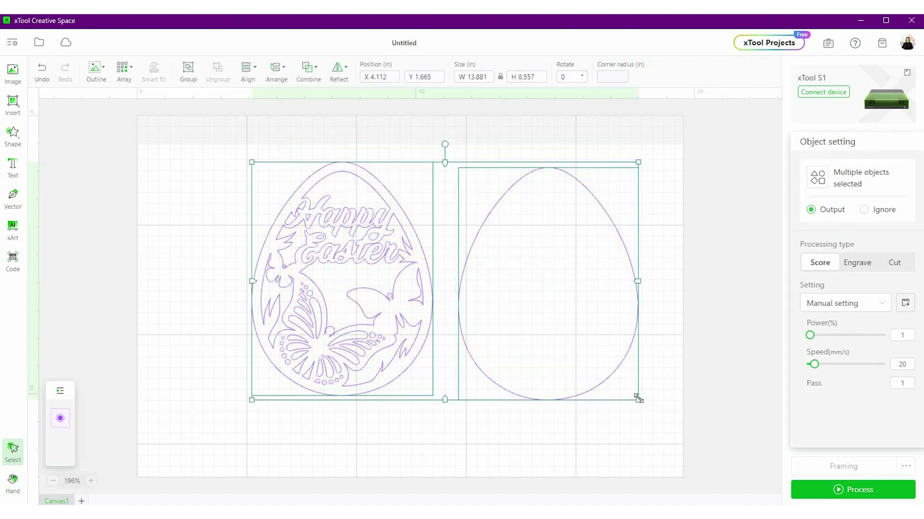
{"action": "left_click_drag", "start_coordinate": [638, 399], "coordinate": [457, 284]}
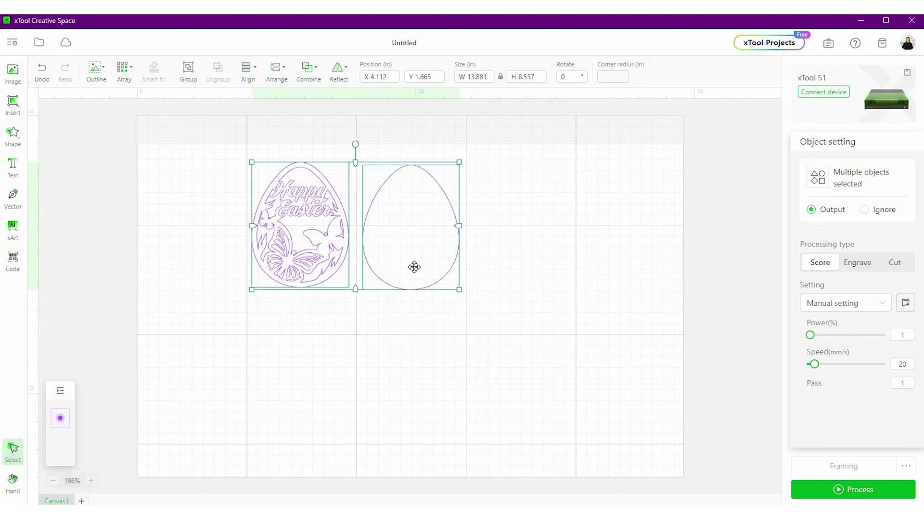
{"action": "left_click", "coordinate": [469, 275]}
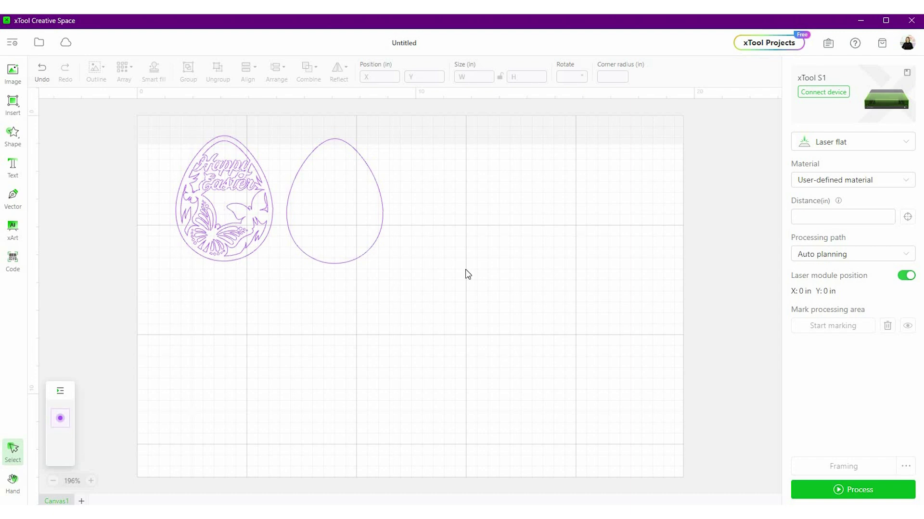
Step: Draw a tall thin rectangle to the right of the eggs
{"action": "left_click", "coordinate": [14, 111]}
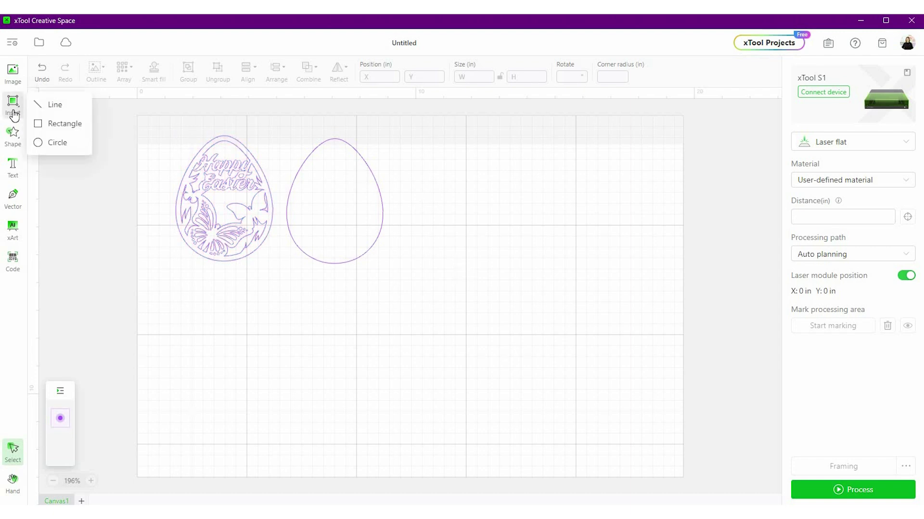
{"action": "left_click", "coordinate": [71, 129]}
{"action": "mouse_move", "coordinate": [410, 151]}
{"action": "left_mouse_down"}
{"action": "mouse_move", "coordinate": [423, 192]}
{"action": "mouse_move", "coordinate": [427, 315]}
{"action": "mouse_move", "coordinate": [418, 263]}
{"action": "left_mouse_up"}
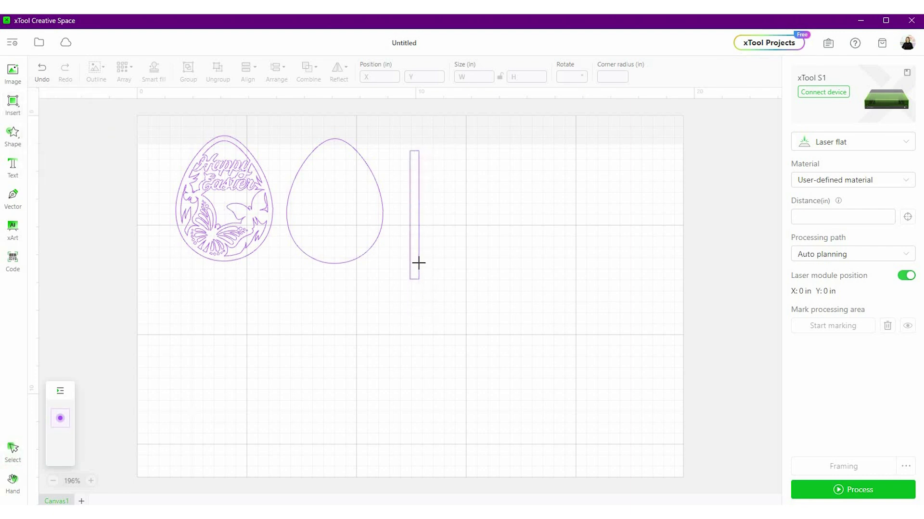
{"action": "left_click", "coordinate": [414, 150]}
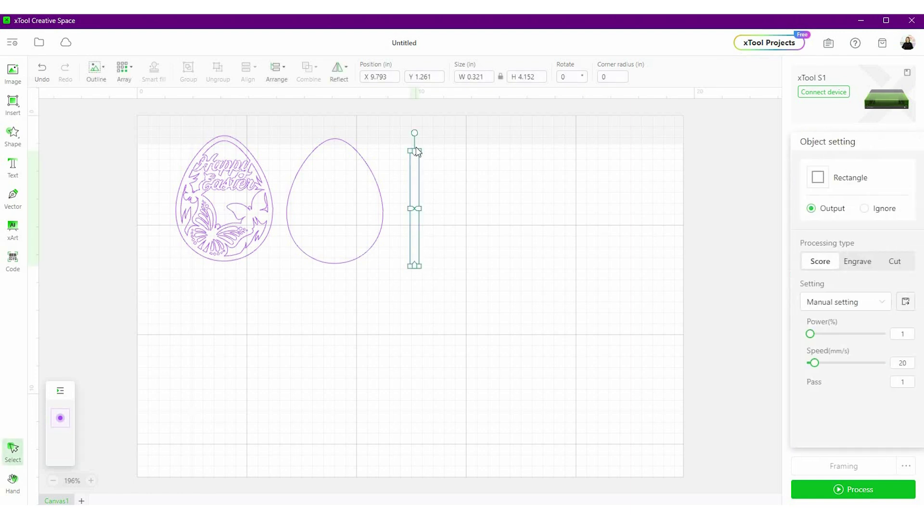
{"action": "left_click", "coordinate": [415, 153]}
{"action": "left_click", "coordinate": [414, 149]}
{"action": "left_click_drag", "start_coordinate": [414, 151], "coordinate": [409, 173]}
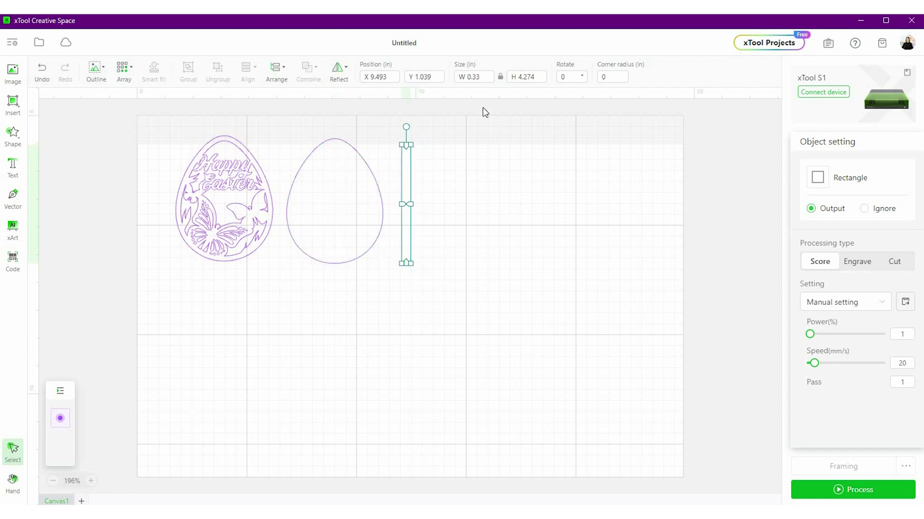
Step: Set the rectangle width to 0.25 and corner radius to 0.125, then move it under the plain egg
{"action": "left_click", "coordinate": [493, 76]}
{"action": "key", "text": "BackSpace"}
{"action": "type", "text": "25"}
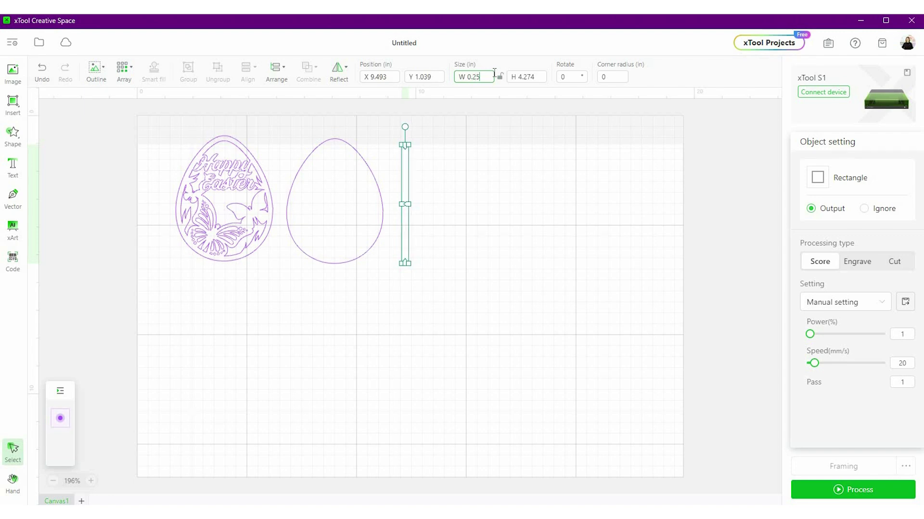
{"action": "left_click", "coordinate": [413, 186]}
{"action": "left_click", "coordinate": [406, 183]}
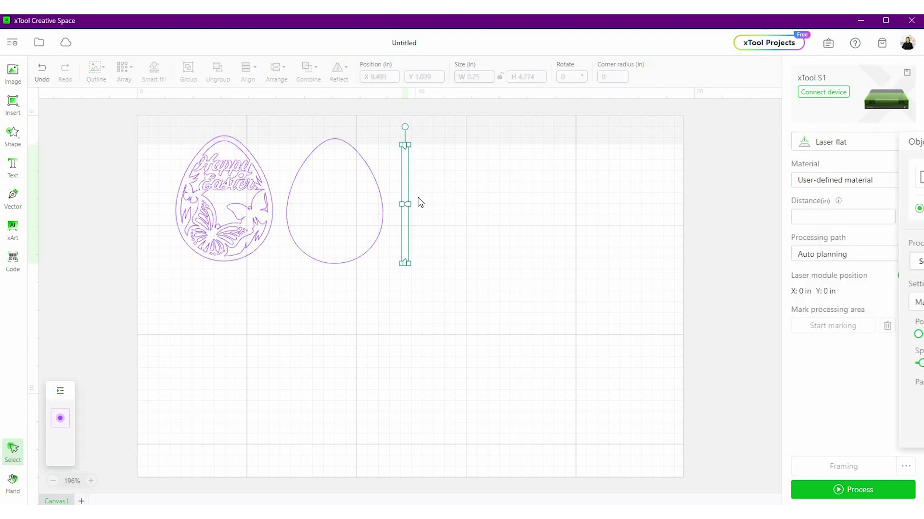
{"action": "left_click", "coordinate": [613, 77]}
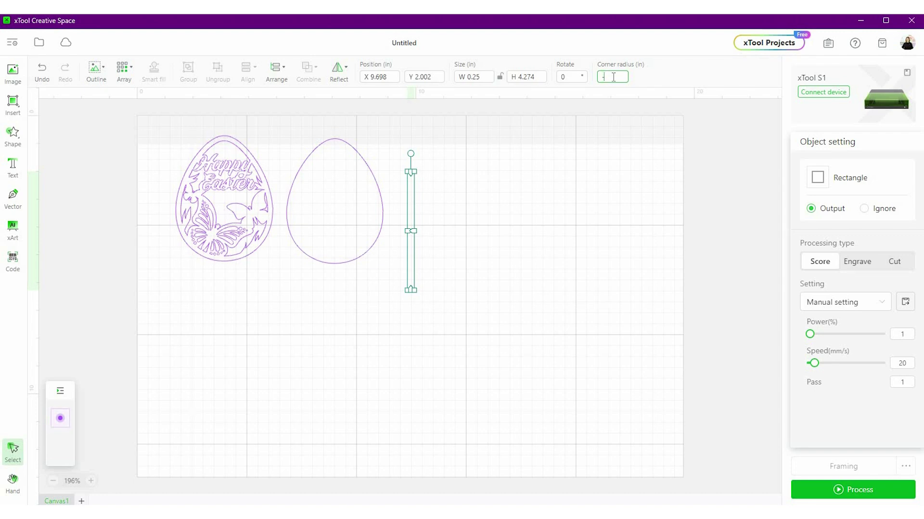
{"action": "type", "text": "0.125"}
{"action": "left_click", "coordinate": [409, 240]}
{"action": "left_click_drag", "start_coordinate": [409, 241], "coordinate": [334, 330]}
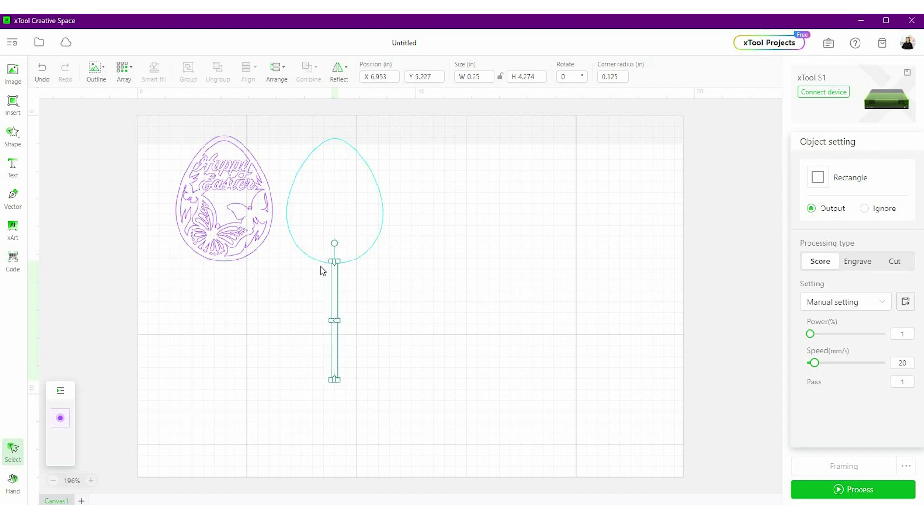
Step: Horizontally centre the stick beneath the plain egg
{"action": "left_click_drag", "start_coordinate": [332, 307], "coordinate": [335, 302]}
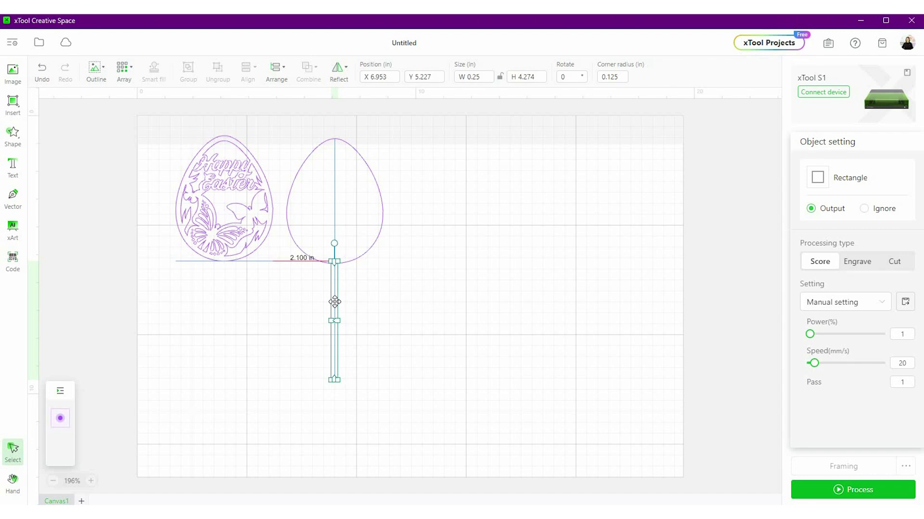
{"action": "left_click_drag", "start_coordinate": [335, 302], "coordinate": [335, 301]}
{"action": "left_click", "coordinate": [431, 270]}
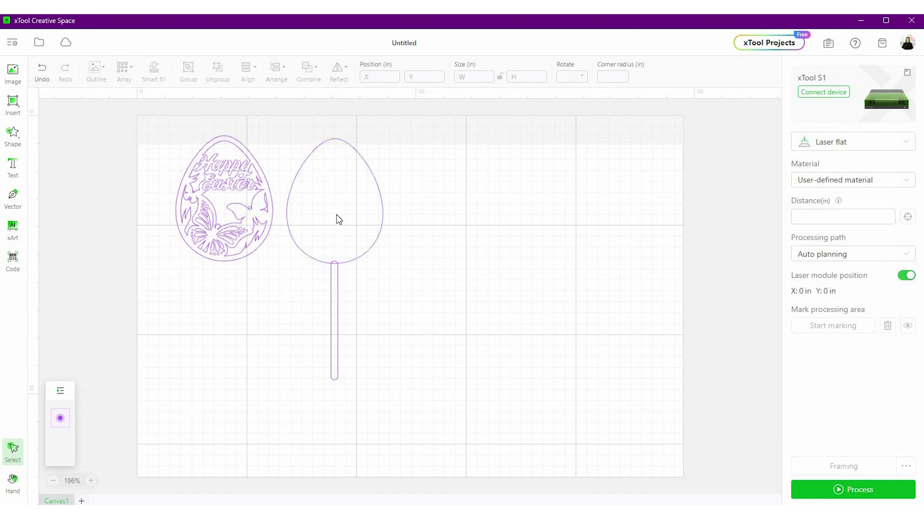
{"action": "left_click_drag", "start_coordinate": [307, 124], "coordinate": [361, 304]}
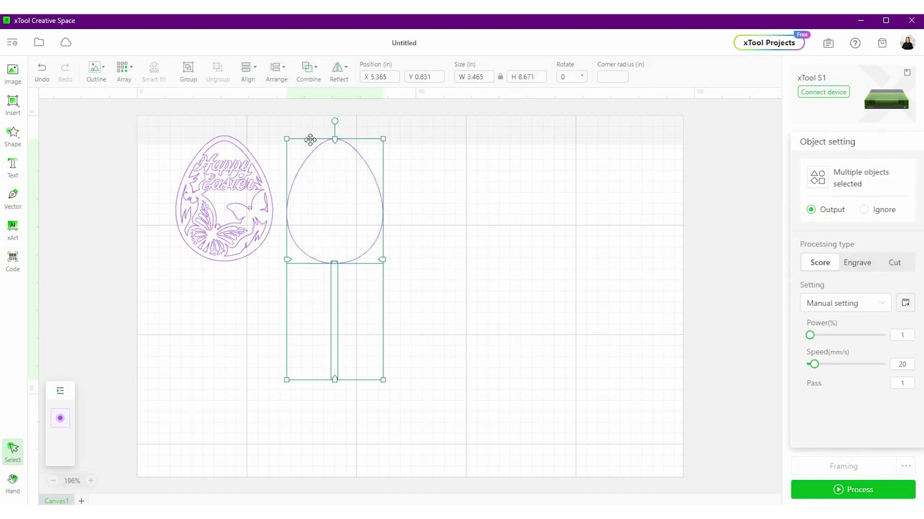
{"action": "left_click", "coordinate": [249, 77]}
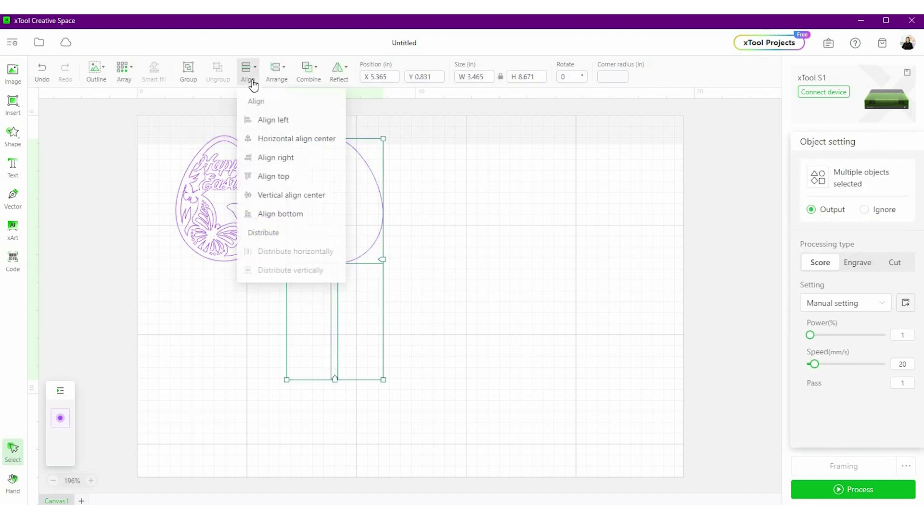
{"action": "left_click", "coordinate": [316, 142]}
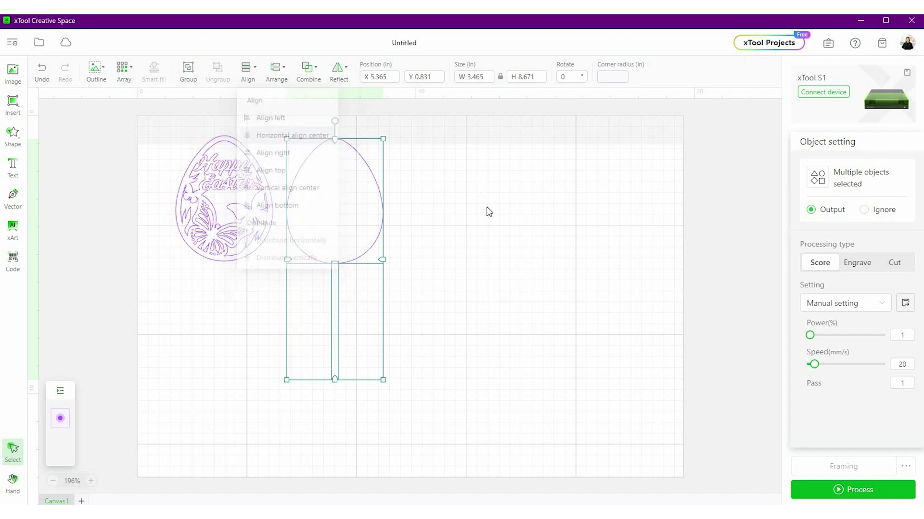
{"action": "left_click", "coordinate": [487, 210]}
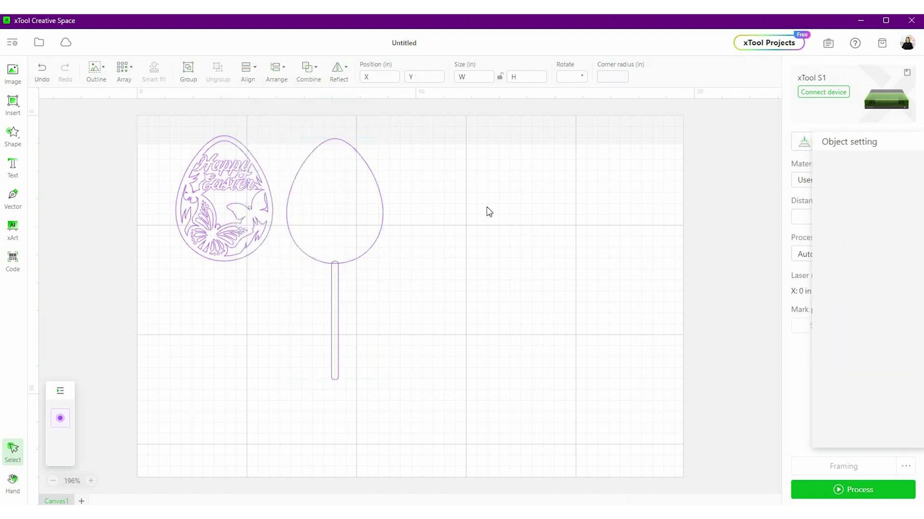
Step: Unite the plain egg and stick into one outline, then place the Happy Easter egg over it
{"action": "left_click", "coordinate": [334, 323]}
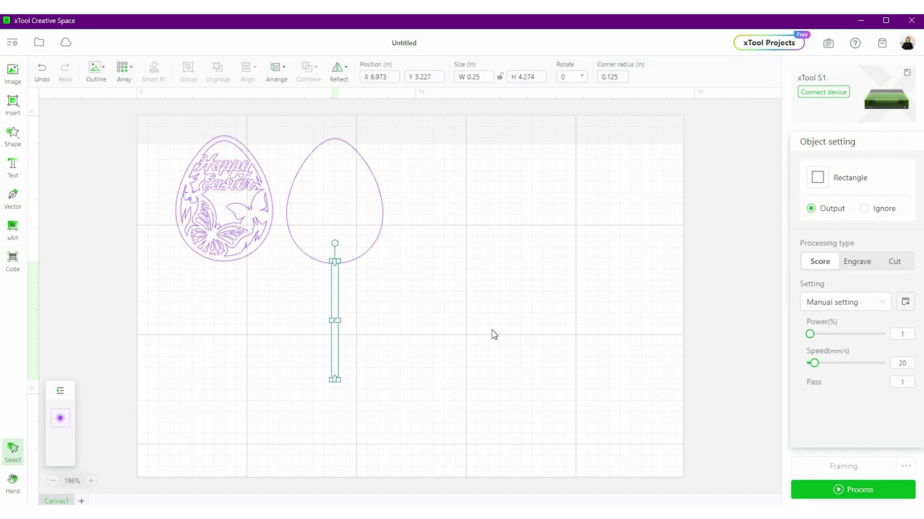
{"action": "left_click", "coordinate": [494, 334]}
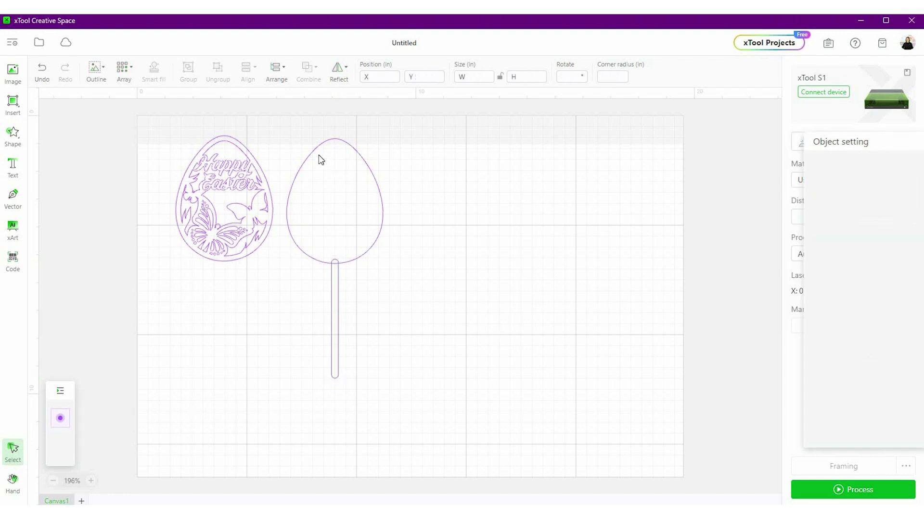
{"action": "left_click_drag", "start_coordinate": [344, 181], "coordinate": [377, 287]}
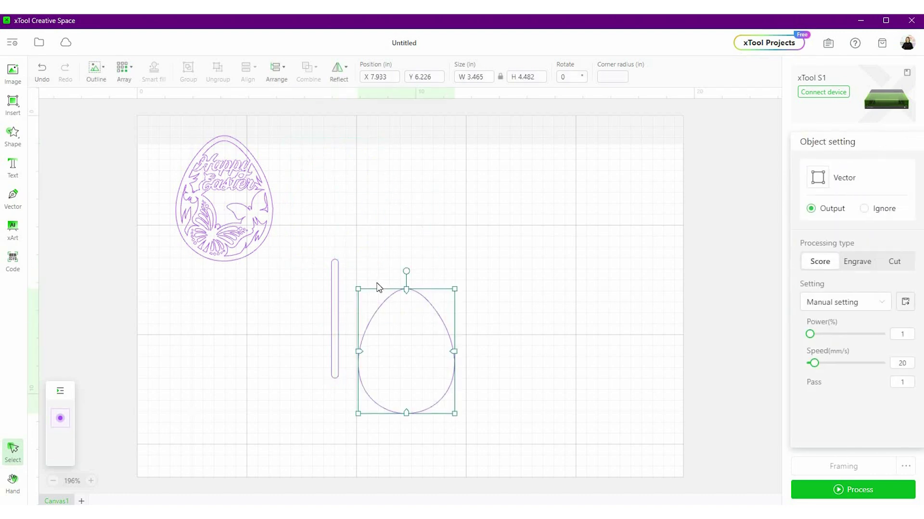
{"action": "key", "text": "ctrl+z"}
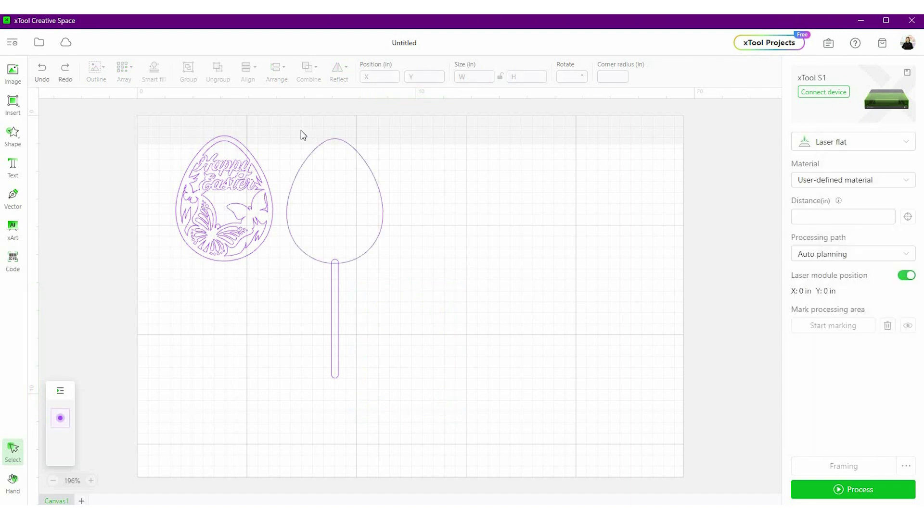
{"action": "left_click_drag", "start_coordinate": [295, 128], "coordinate": [382, 299]}
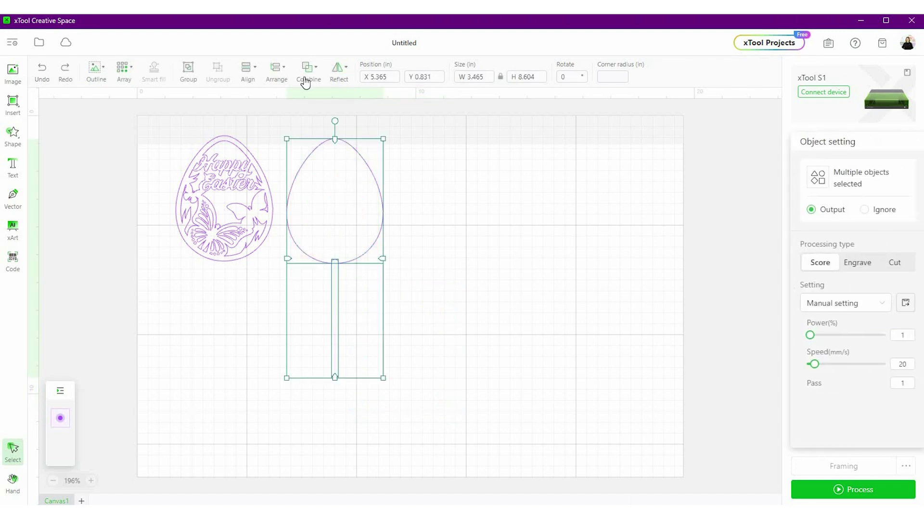
{"action": "left_click", "coordinate": [308, 71]}
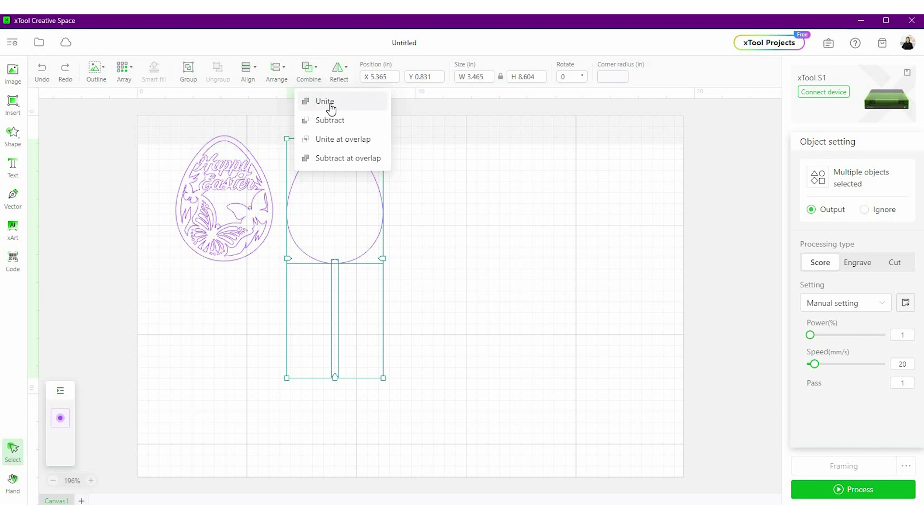
{"action": "left_click", "coordinate": [331, 108]}
{"action": "left_click", "coordinate": [506, 231]}
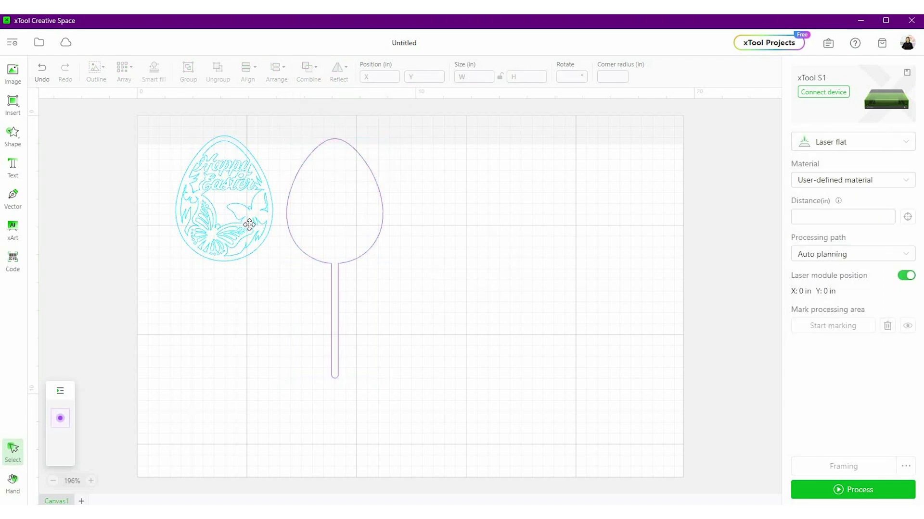
{"action": "left_click_drag", "start_coordinate": [250, 222], "coordinate": [357, 229]}
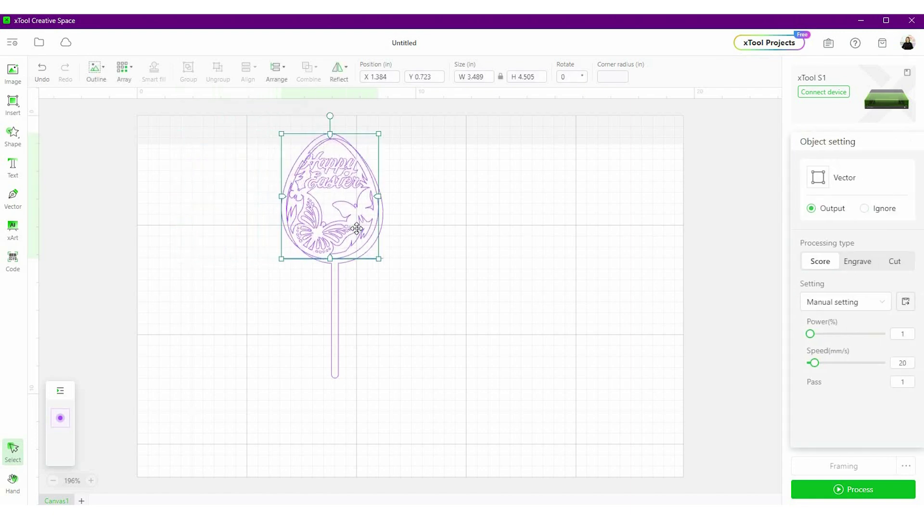
{"action": "left_click", "coordinate": [532, 267]}
{"action": "key", "text": "ctrl+z"}
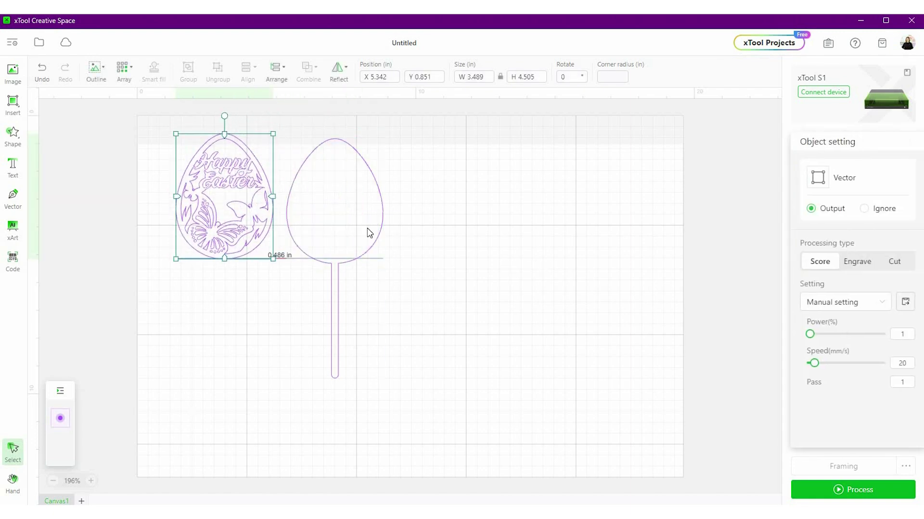
{"action": "left_click", "coordinate": [297, 177]}
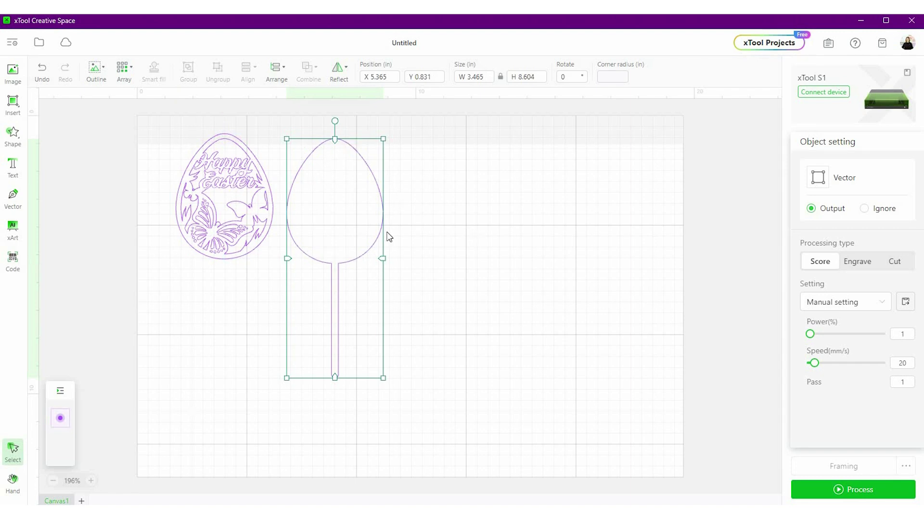
{"action": "left_click", "coordinate": [450, 254]}
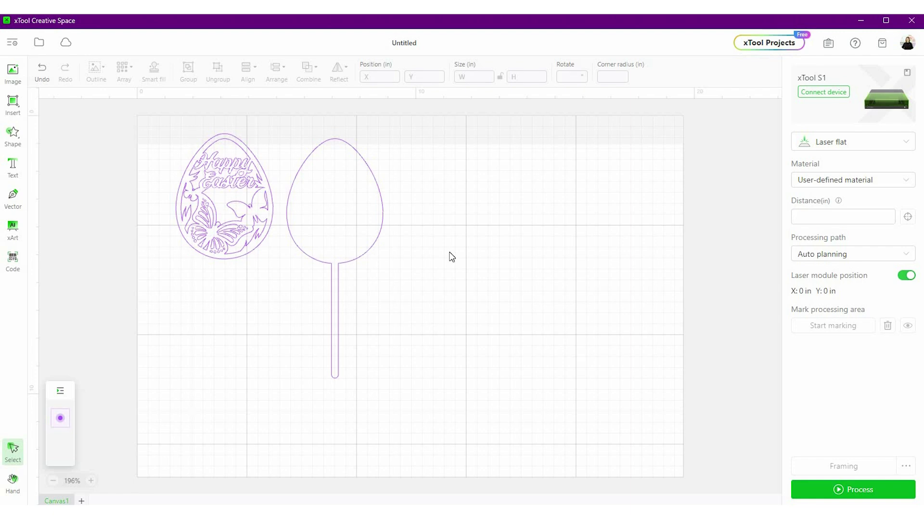
{"action": "key", "text": "ctrl+z"}
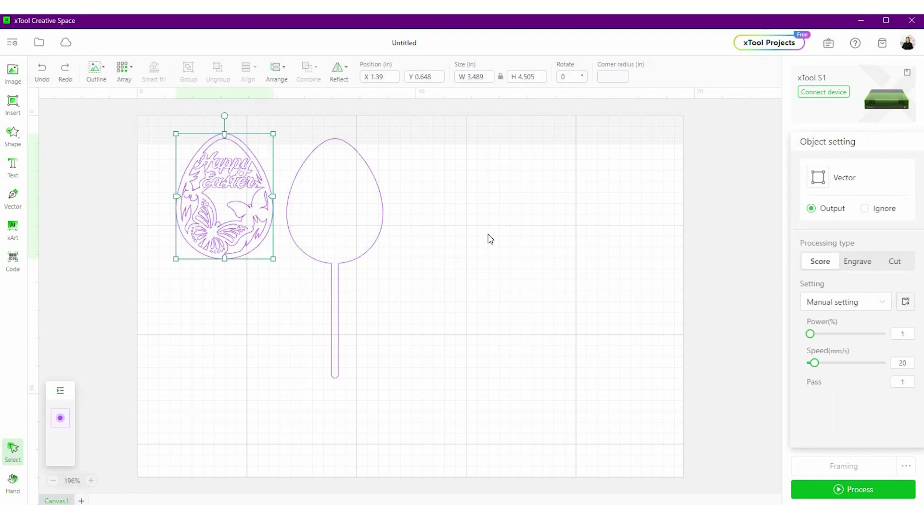
{"action": "left_click", "coordinate": [524, 77]}
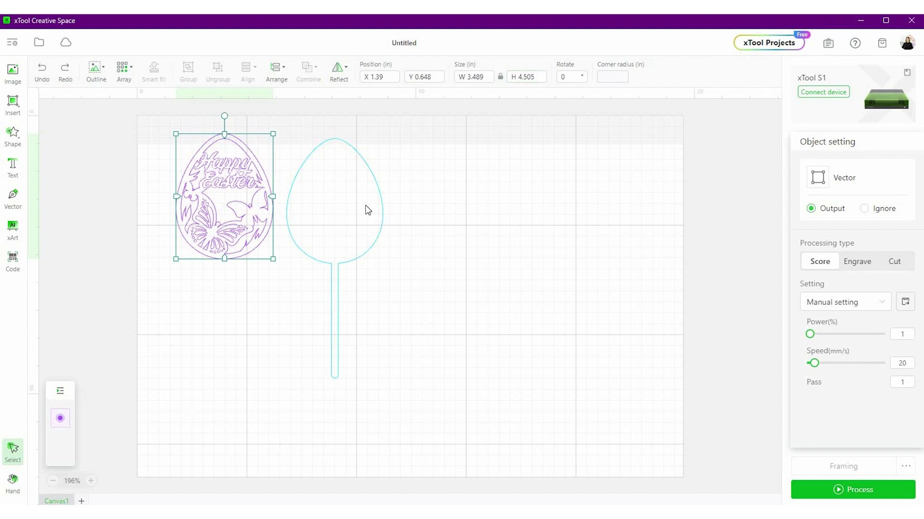
{"action": "left_click", "coordinate": [173, 138]}
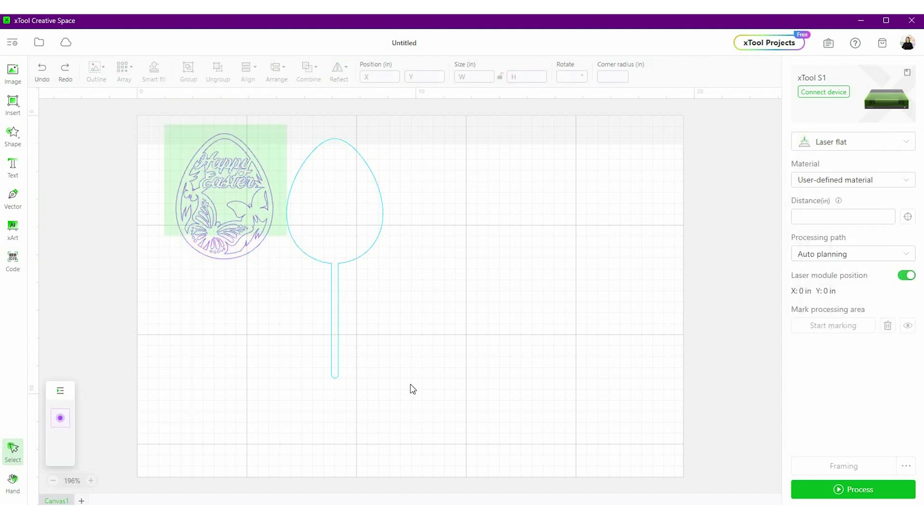
Step: Scale both eggs down together until the Happy Easter egg measures 3.066 × 3.958 in
{"action": "left_click_drag", "start_coordinate": [412, 390], "coordinate": [391, 379]}
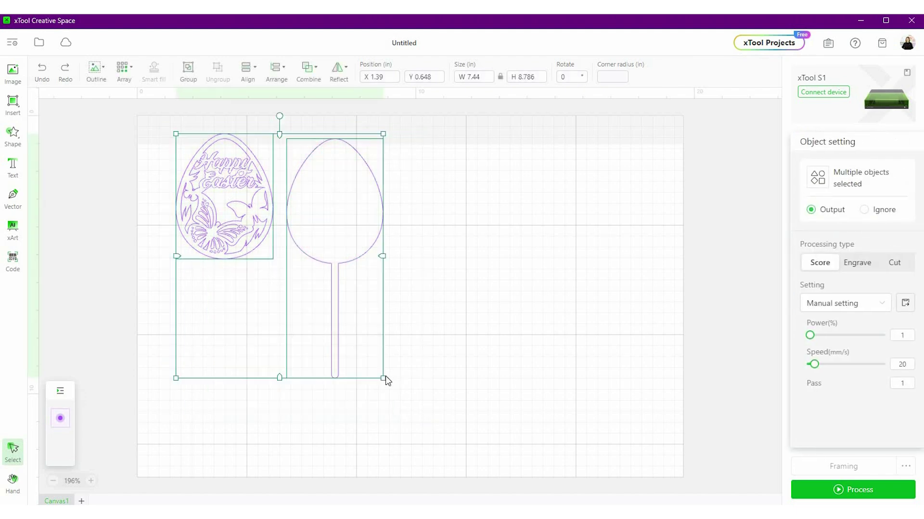
{"action": "left_click_drag", "start_coordinate": [381, 374], "coordinate": [347, 336]}
{"action": "left_click", "coordinate": [332, 250]}
{"action": "left_click", "coordinate": [219, 192]}
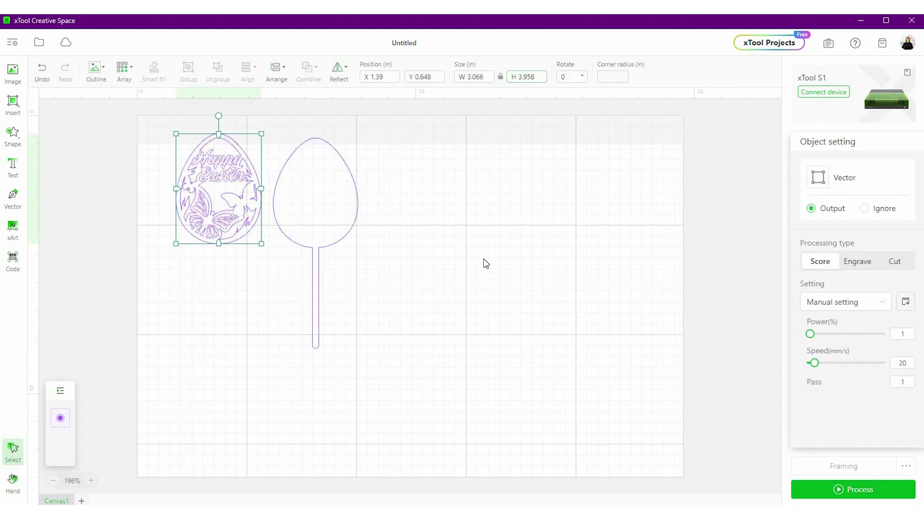
{"action": "left_click", "coordinate": [515, 262]}
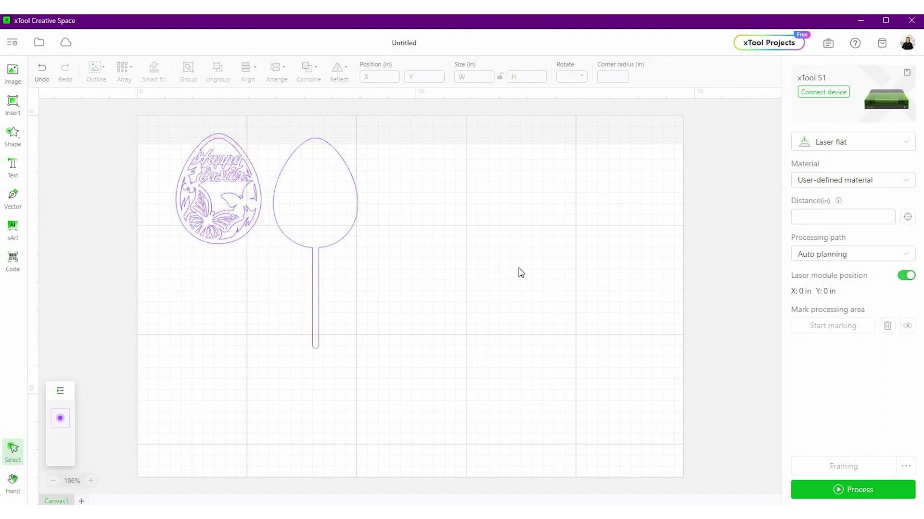
Step: Try uniting the two eggs, undo it, and leave them side by side at top-left
{"action": "left_click_drag", "start_coordinate": [166, 122], "coordinate": [371, 362]}
{"action": "left_click", "coordinate": [319, 85]}
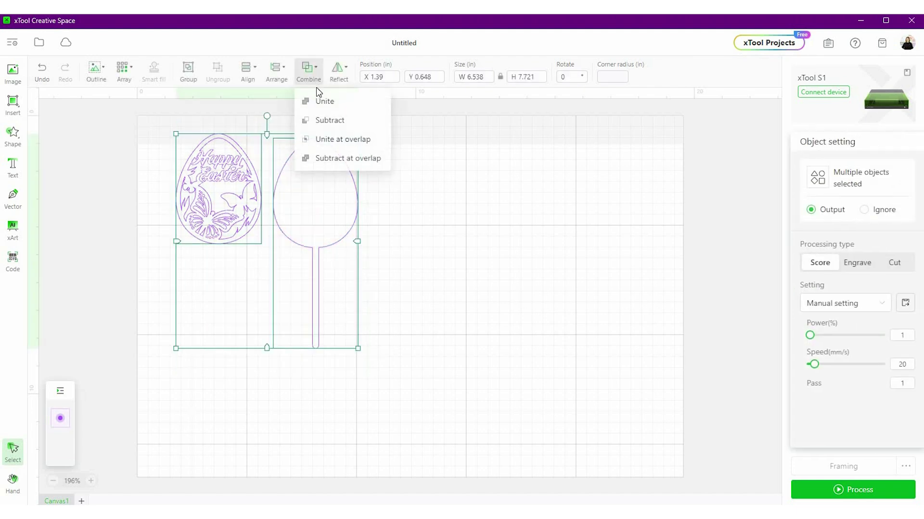
{"action": "left_click", "coordinate": [309, 82]}
{"action": "left_click", "coordinate": [309, 82]}
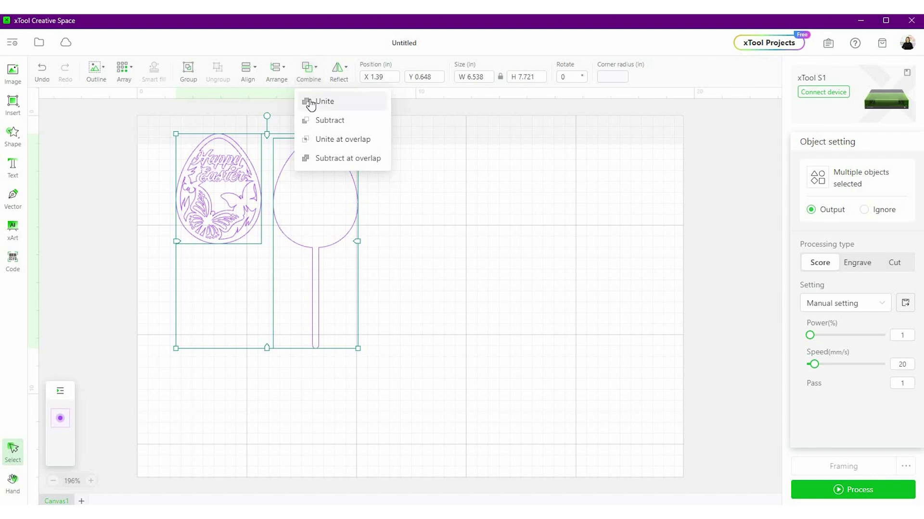
{"action": "left_click", "coordinate": [311, 103]}
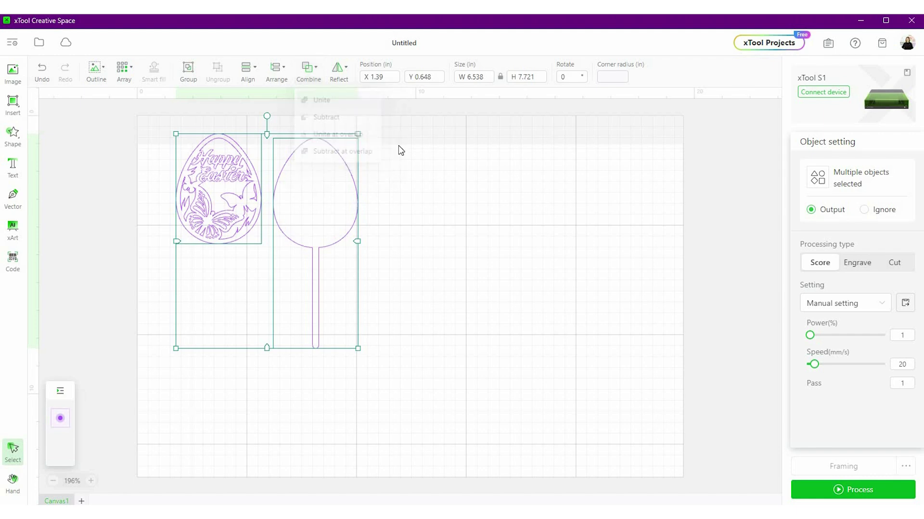
{"action": "left_click", "coordinate": [351, 231]}
{"action": "key", "text": "ctrl+z"}
{"action": "key", "text": "ctrl+z"}
{"action": "key", "text": "ctrl+z"}
{"action": "key", "text": "ctrl+z"}
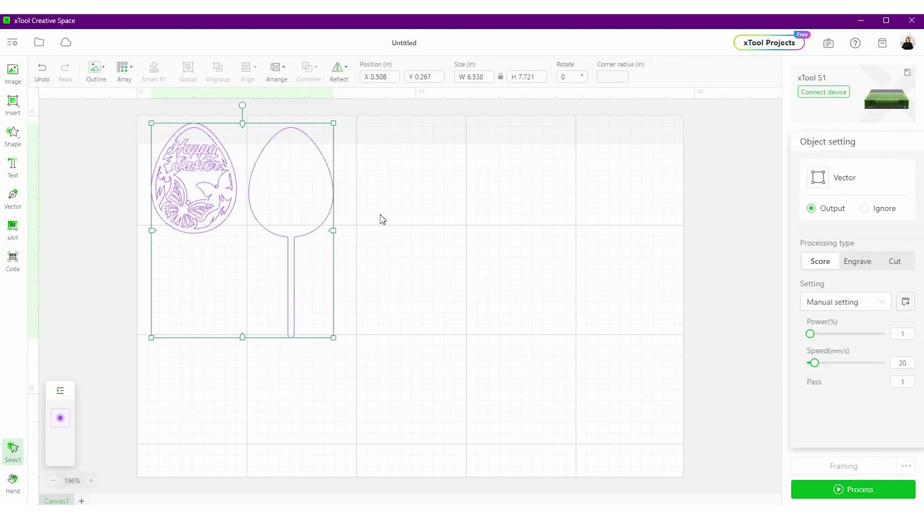
{"action": "left_click", "coordinate": [419, 205]}
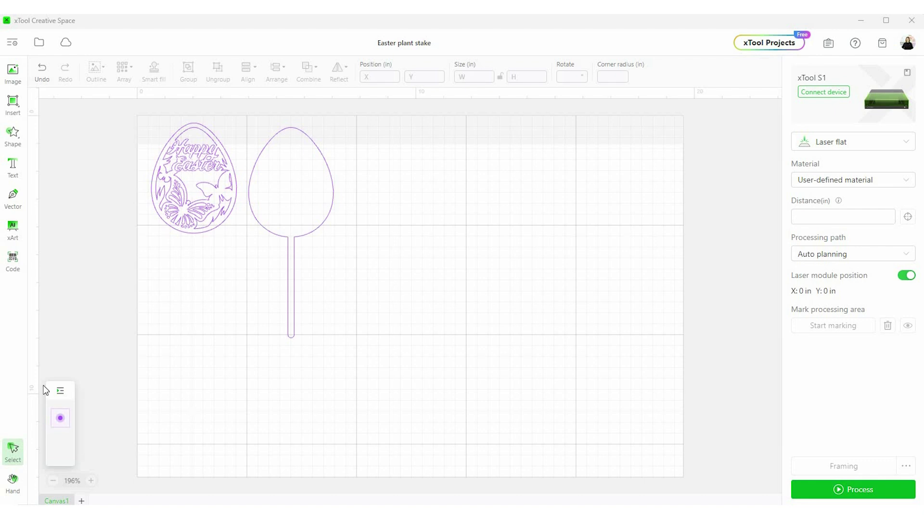
Step: Upload the Easter plant stake file from the computer to cloud projects, then return to the editor
{"action": "left_click", "coordinate": [67, 43]}
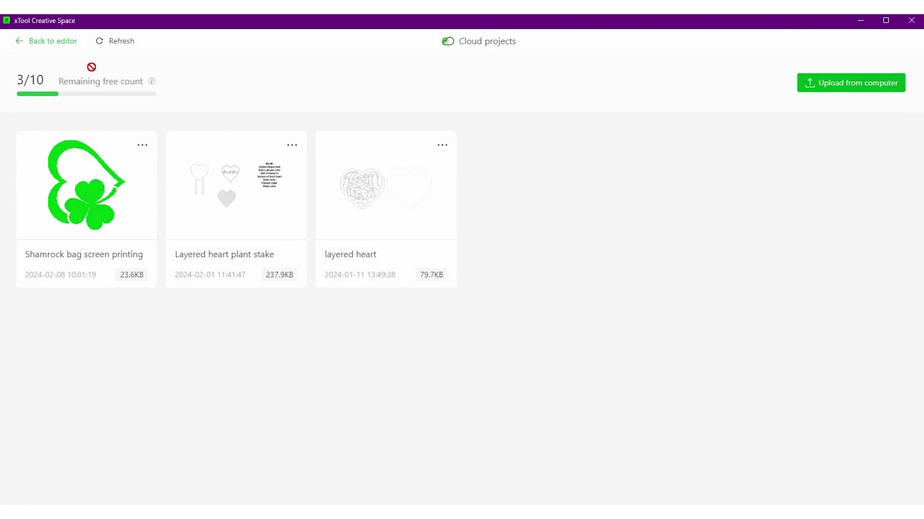
{"action": "left_click", "coordinate": [68, 42]}
{"action": "left_click", "coordinate": [38, 43]}
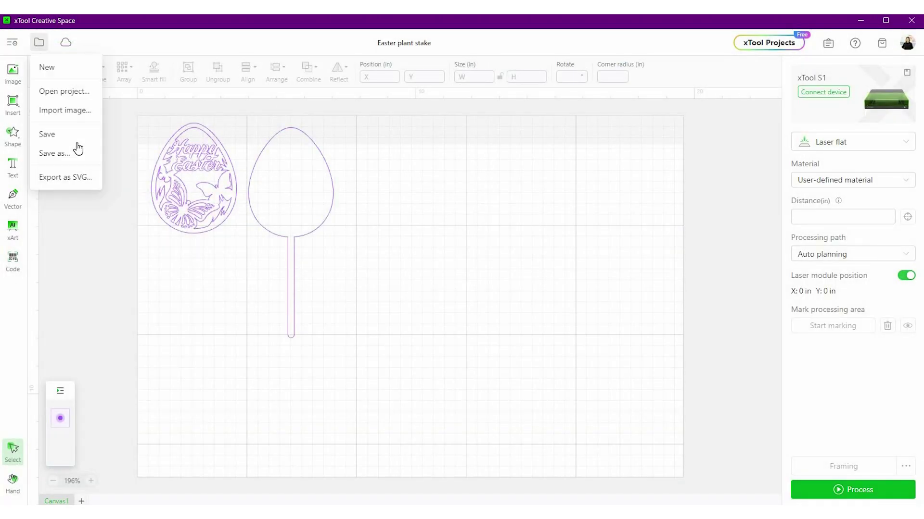
{"action": "left_click", "coordinate": [67, 43]}
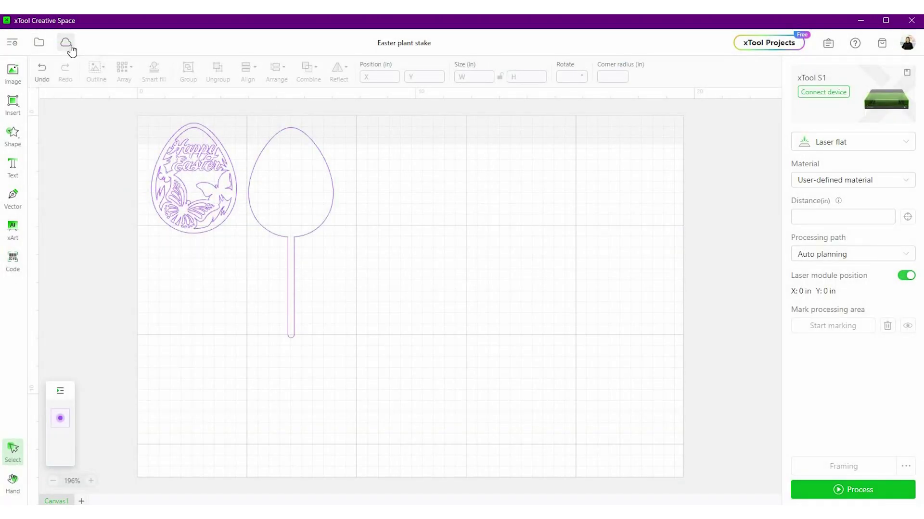
{"action": "left_click", "coordinate": [66, 44]}
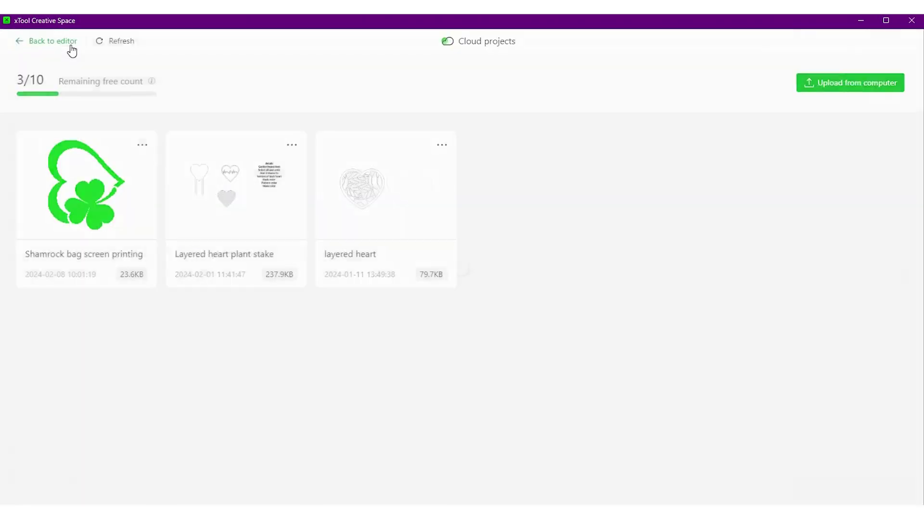
{"action": "left_click", "coordinate": [843, 85]}
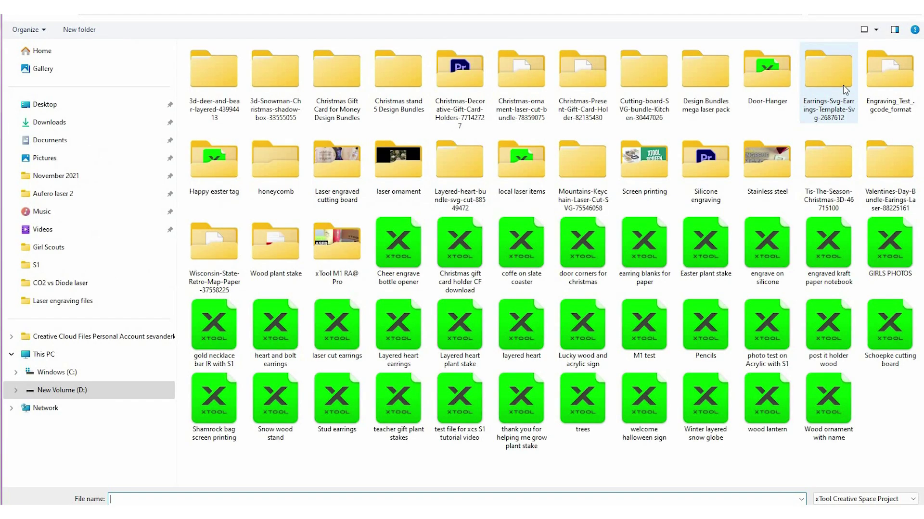
{"action": "double_click", "coordinate": [719, 258]}
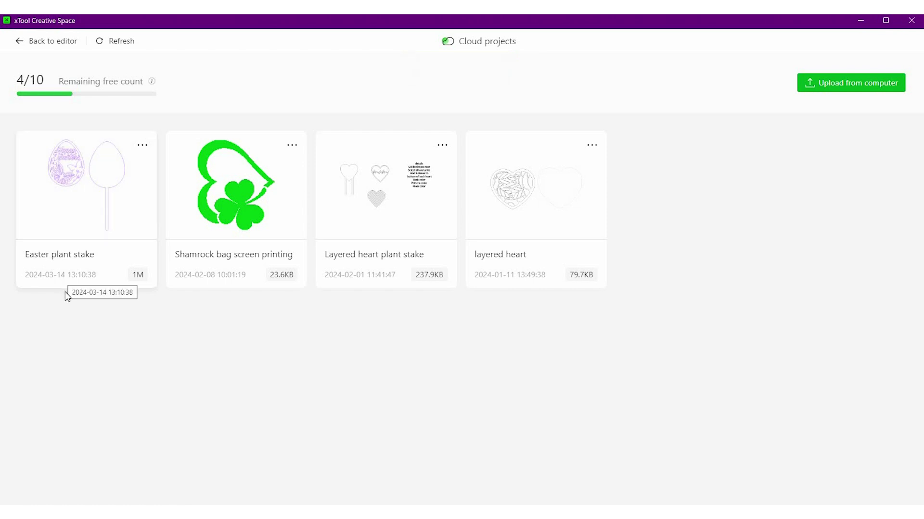
{"action": "left_click", "coordinate": [38, 44]}
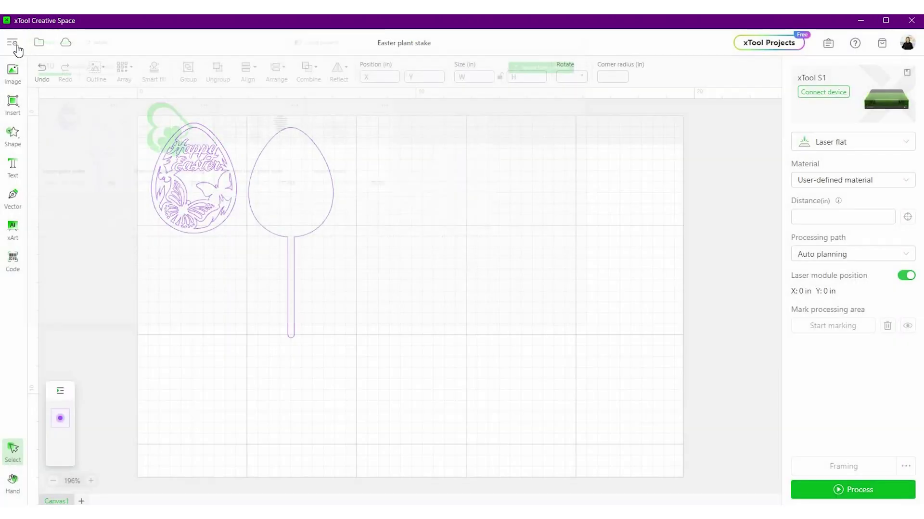
{"action": "left_click", "coordinate": [112, 308]}
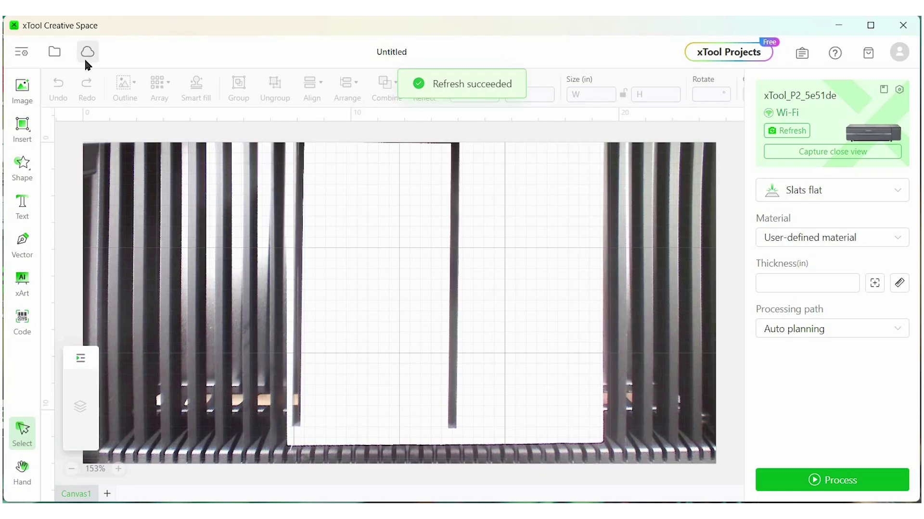
Step: Sign in with the account password and open the Easter plant stake cloud project
{"action": "left_click", "coordinate": [85, 59]}
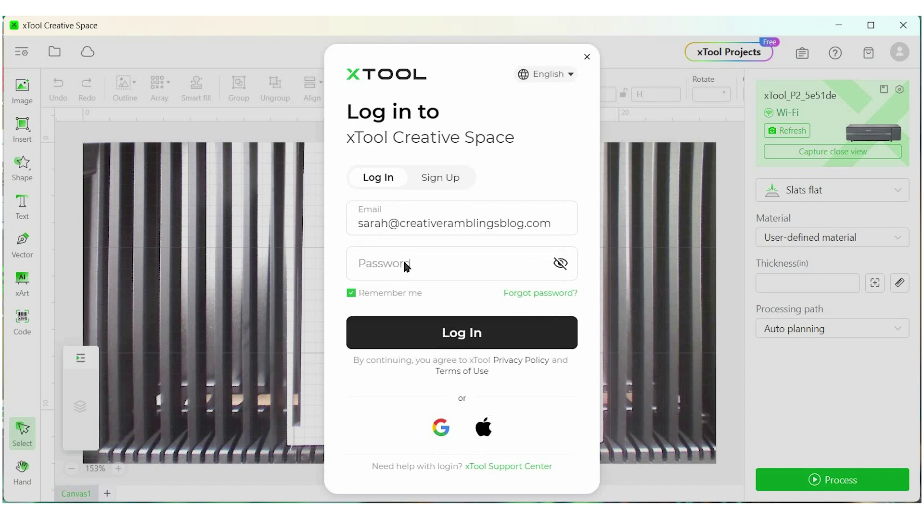
{"action": "left_click", "coordinate": [405, 264]}
{"action": "type", "text": "•••••••"}
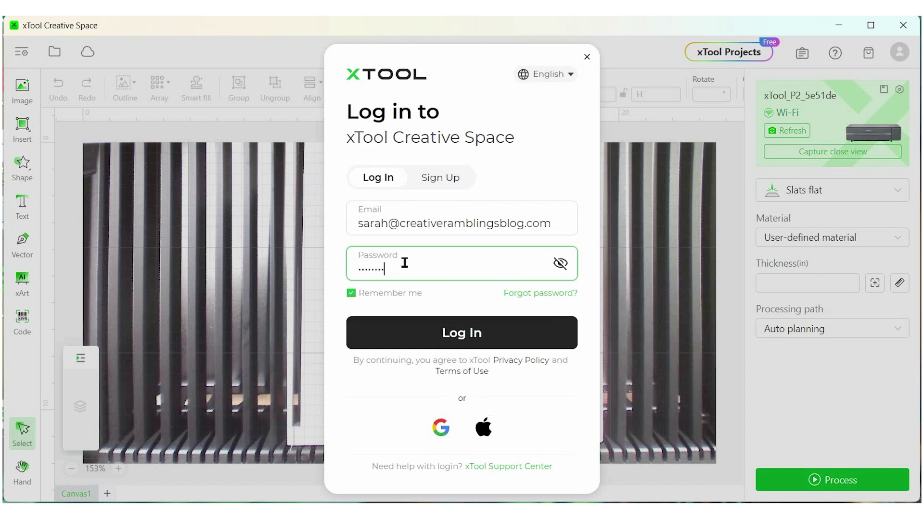
{"action": "key", "text": "Return"}
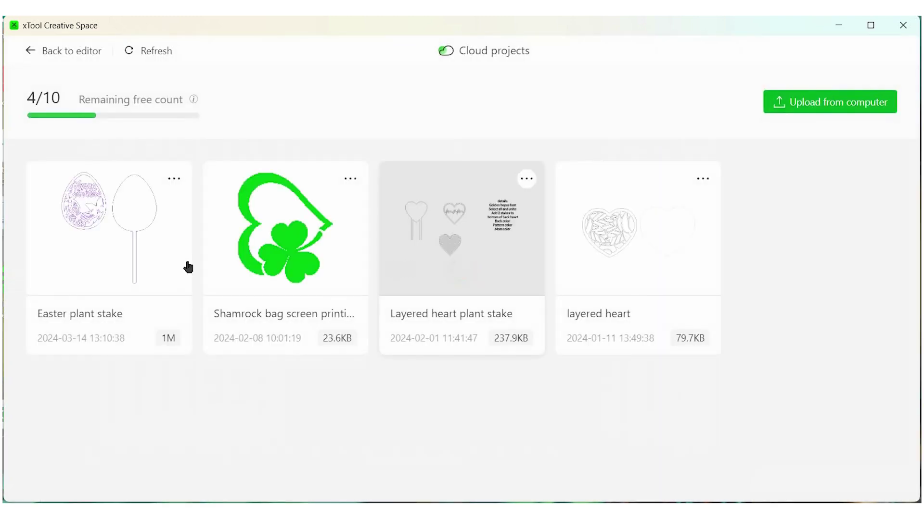
{"action": "left_click", "coordinate": [149, 226]}
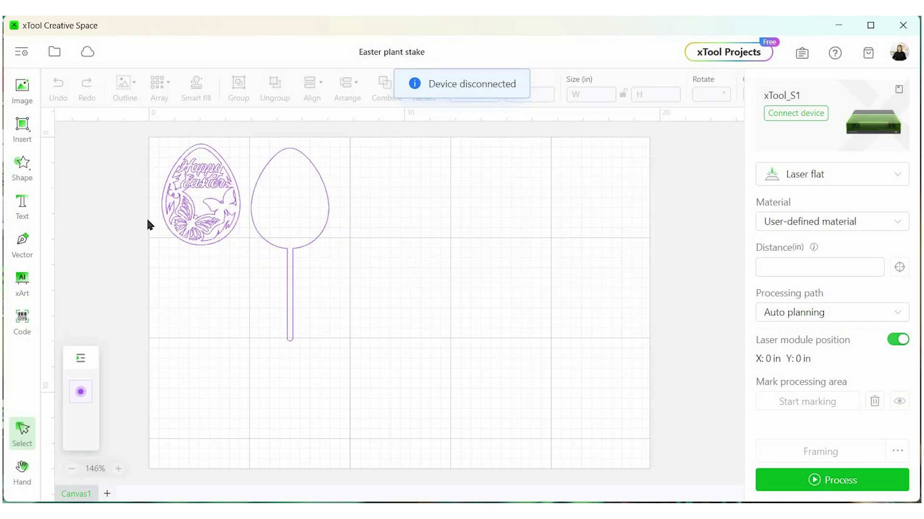
Step: Connect to the xTool P2 over Wi-Fi and zoom out to view the whole bed
{"action": "left_click", "coordinate": [803, 114]}
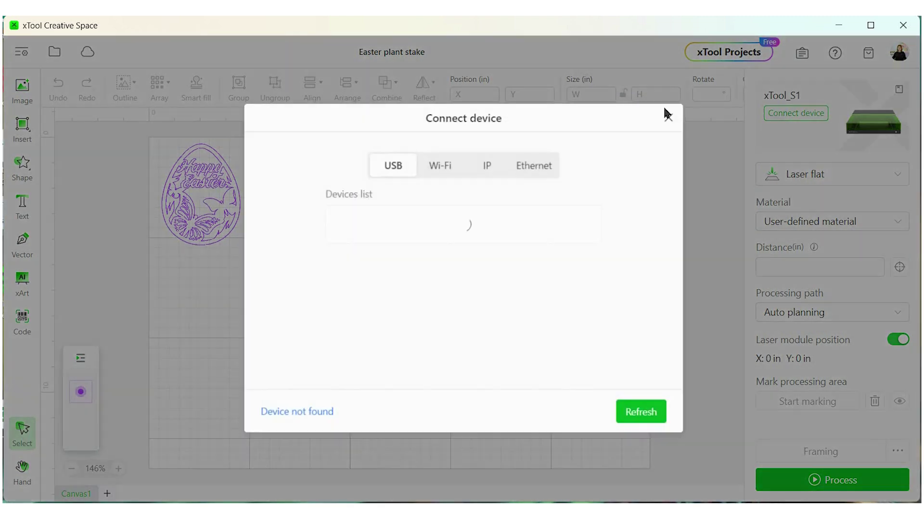
{"action": "left_click", "coordinate": [448, 166]}
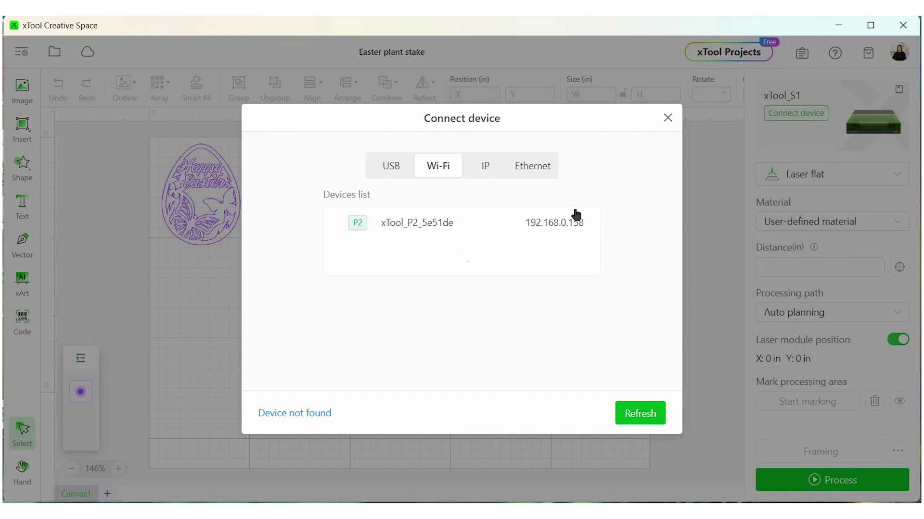
{"action": "left_click", "coordinate": [566, 234]}
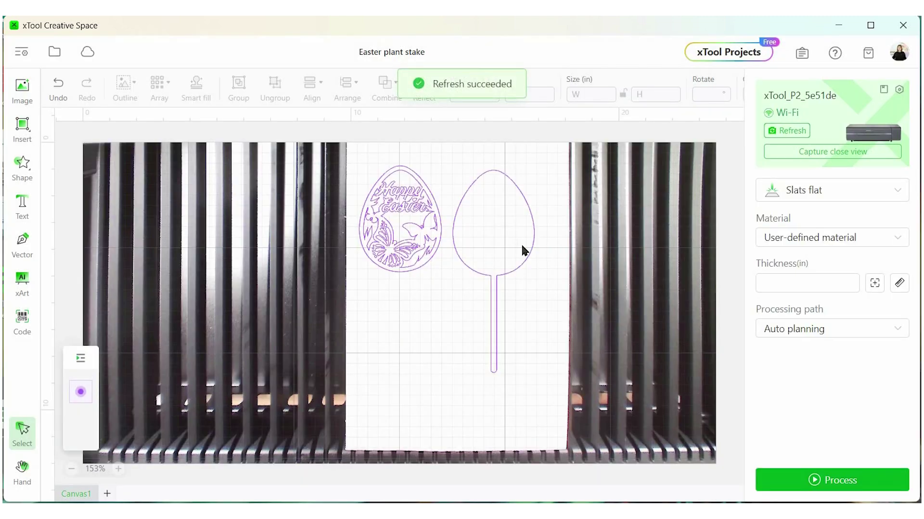
{"action": "left_click", "coordinate": [71, 469]}
Step: Nudge both egg designs onto the wood sheet and take a close-view camera capture over them
{"action": "left_click", "coordinate": [454, 241]}
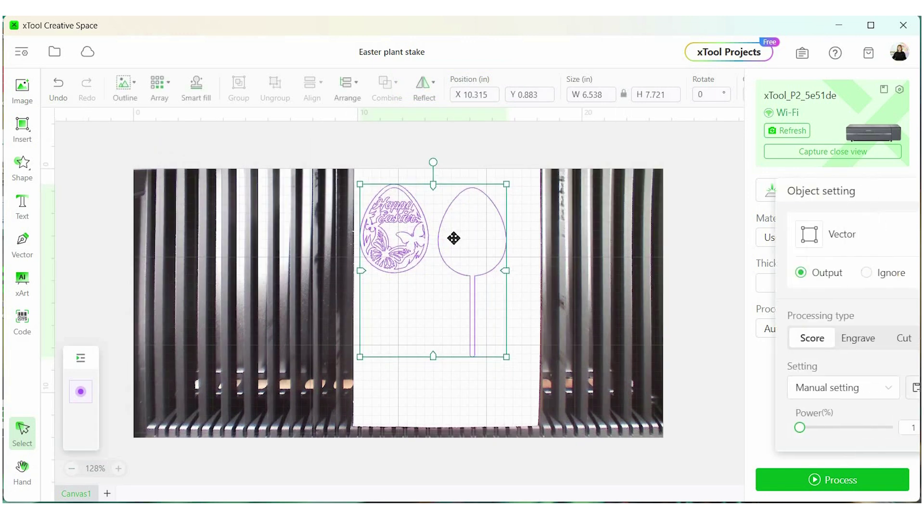
{"action": "left_click_drag", "start_coordinate": [455, 246], "coordinate": [458, 247]}
{"action": "left_click", "coordinate": [797, 152]}
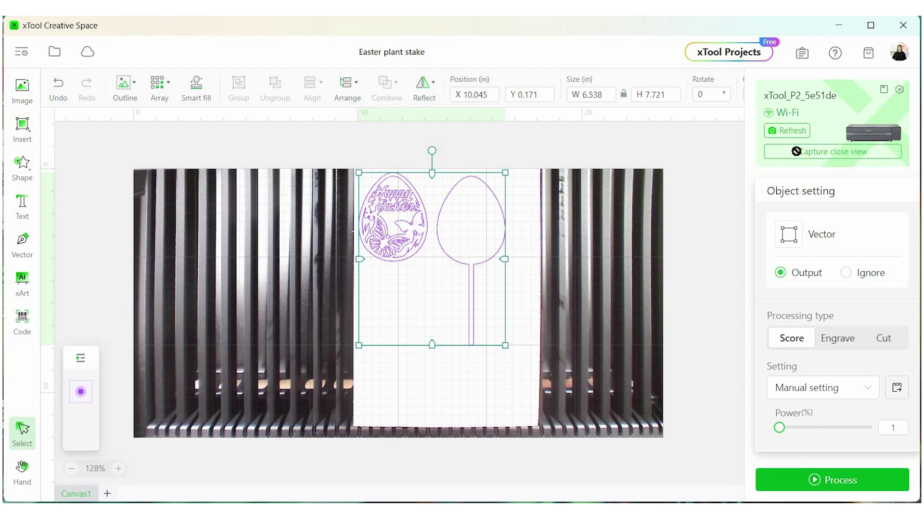
{"action": "left_click", "coordinate": [395, 189]}
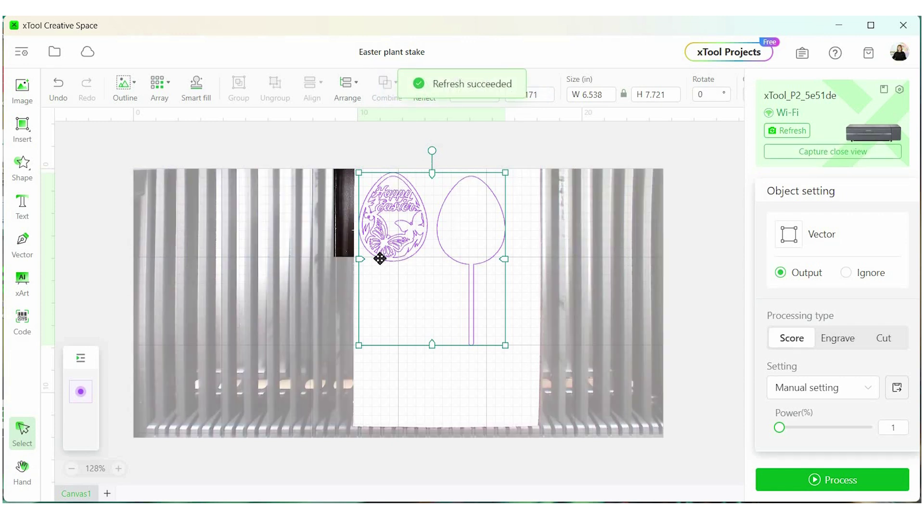
Step: Choose 3mm Basswood Plywood A4 as the material and auto-measure its thickness at 0.138 in
{"action": "left_click", "coordinate": [570, 260]}
{"action": "left_click", "coordinate": [834, 239]}
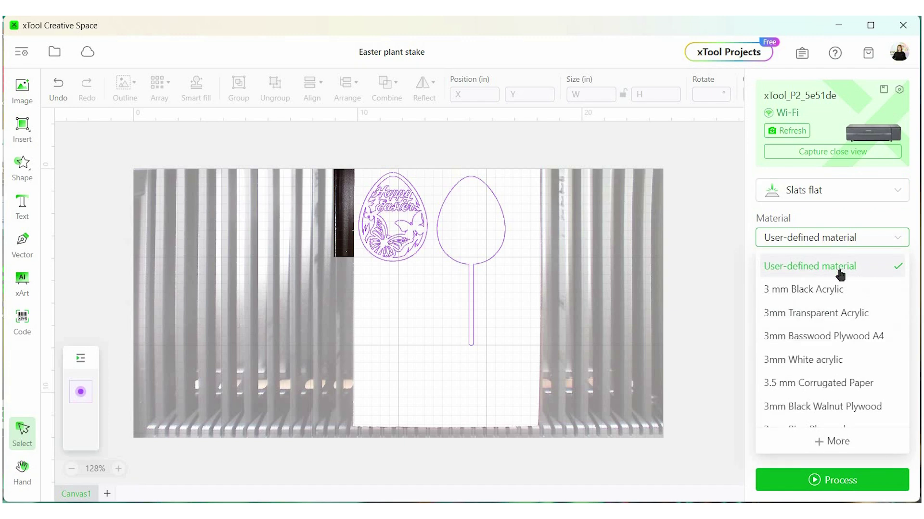
{"action": "left_click", "coordinate": [836, 341]}
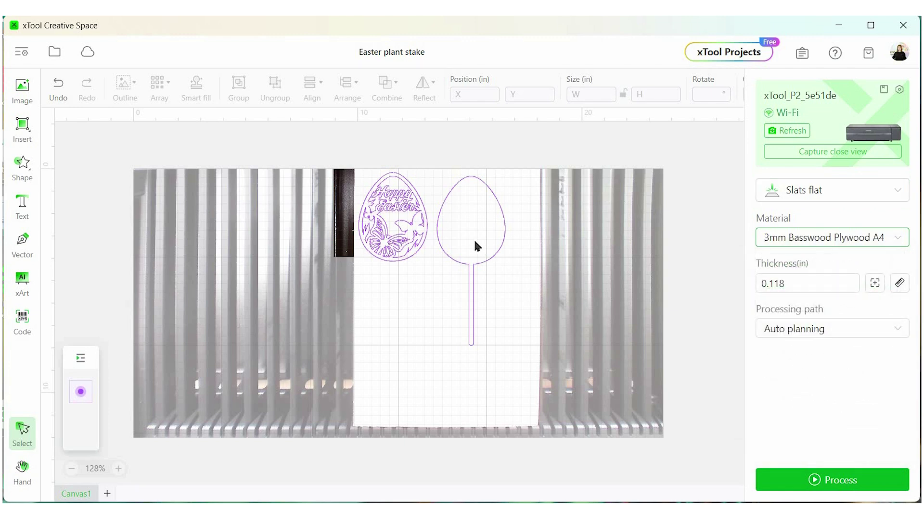
{"action": "left_click", "coordinate": [900, 284]}
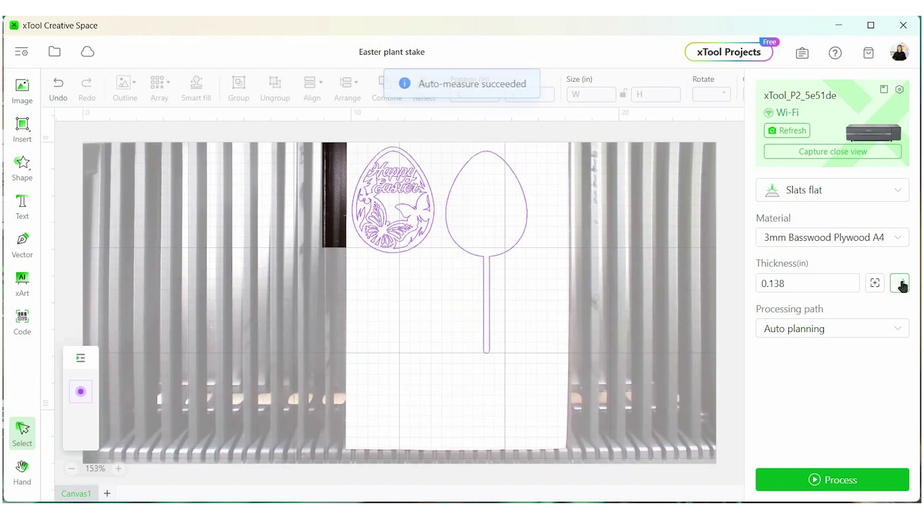
{"action": "left_click", "coordinate": [511, 187]}
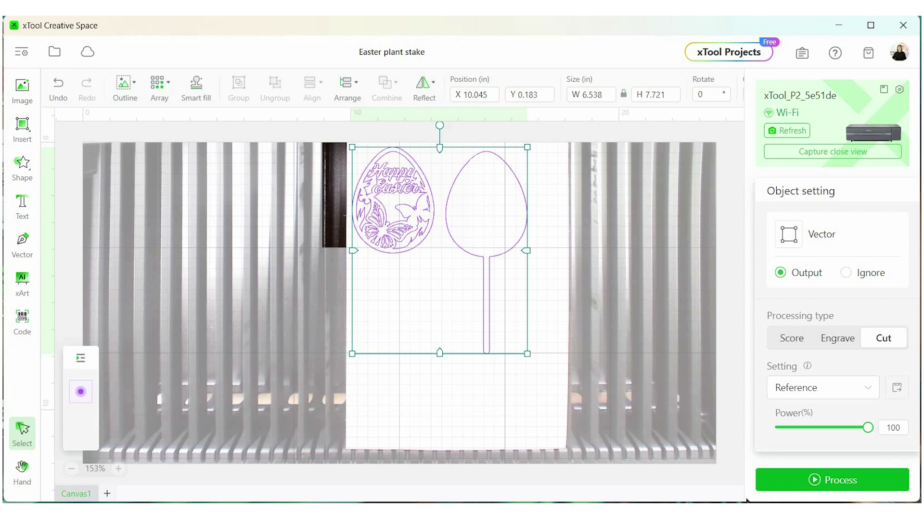
Step: Cut both eggs at 80% power, 30 mm/s and 1 pass, then open the job preview
{"action": "scroll", "coordinate": [875, 250], "scroll_direction": "down", "scroll_amount": 2}
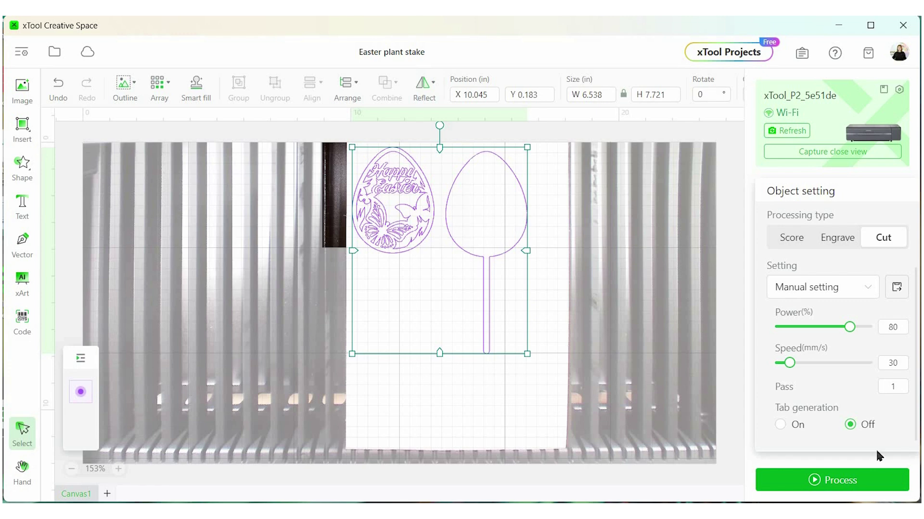
{"action": "left_click", "coordinate": [832, 482]}
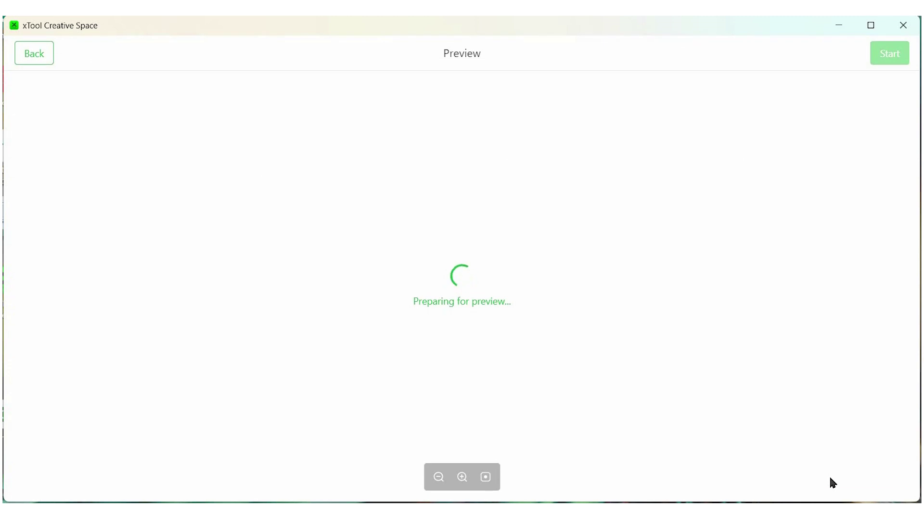